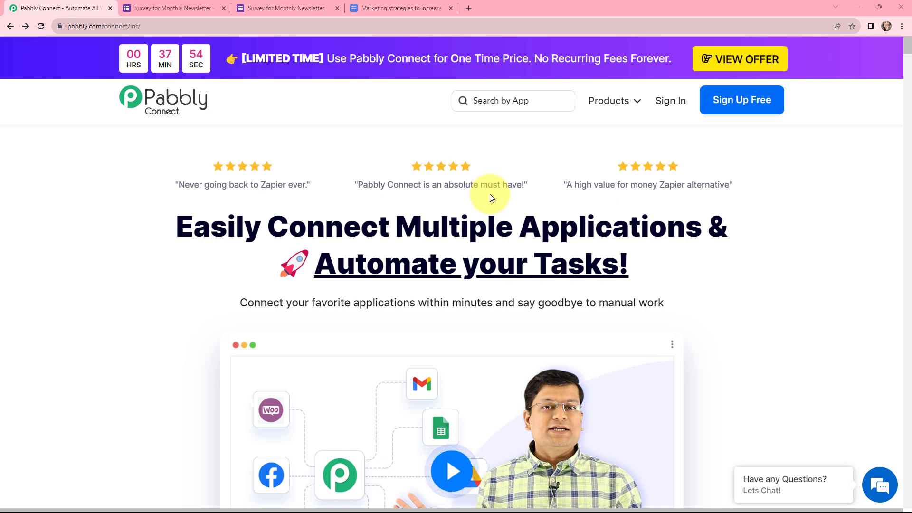
Step: Switch to the Survey for Monthly Newsletter form editor tab
{"action": "key", "text": "ctrl+Tab"}
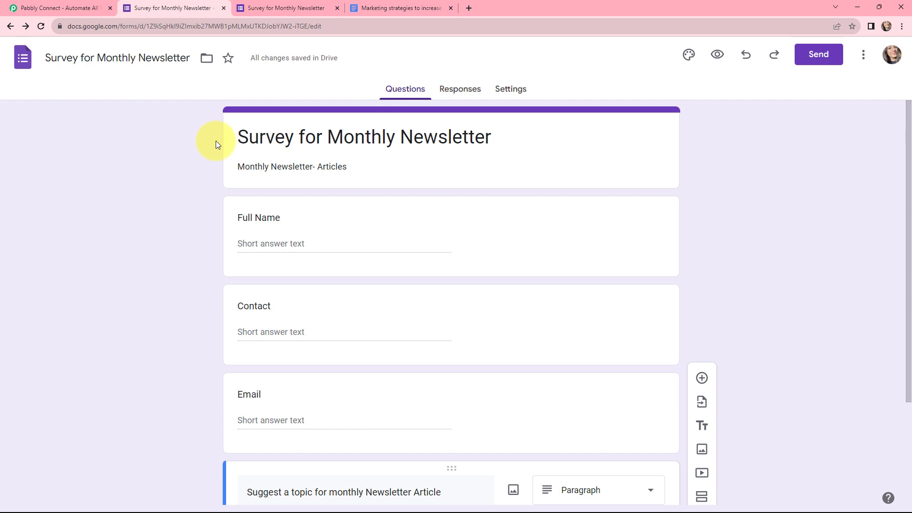
Step: View the survey's recorded-response page, then move on to the Facebook Reach article document
{"action": "key", "text": "ctrl+Tab"}
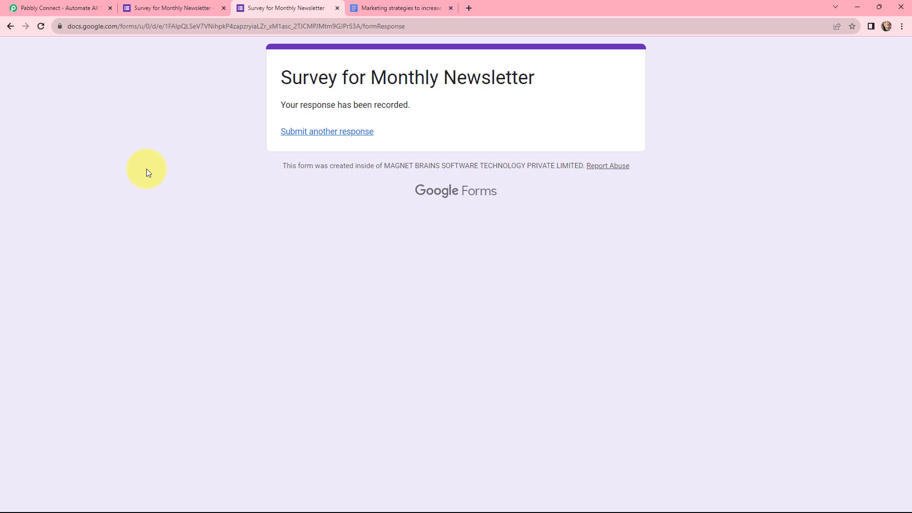
{"action": "key", "text": "ctrl+Tab"}
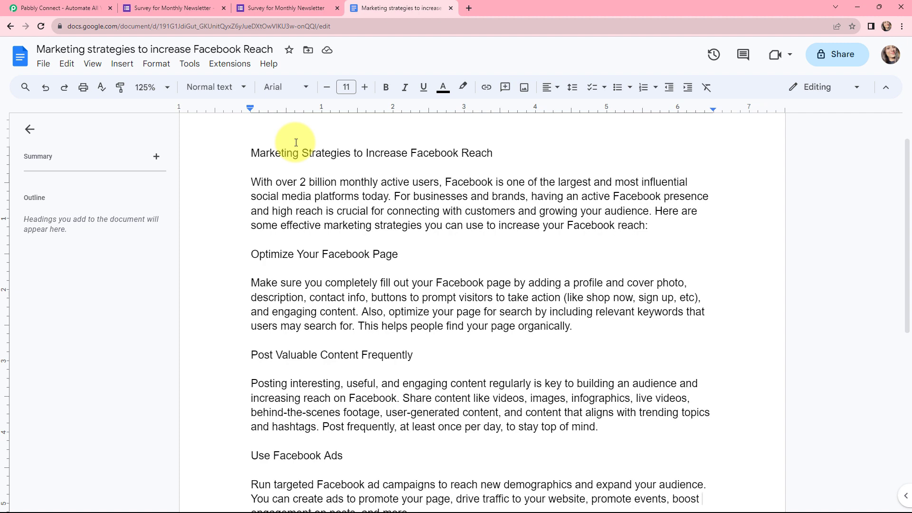
Step: Return to the Pabbly Connect website tab with Ctrl+1
{"action": "key", "text": "ctrl+1"}
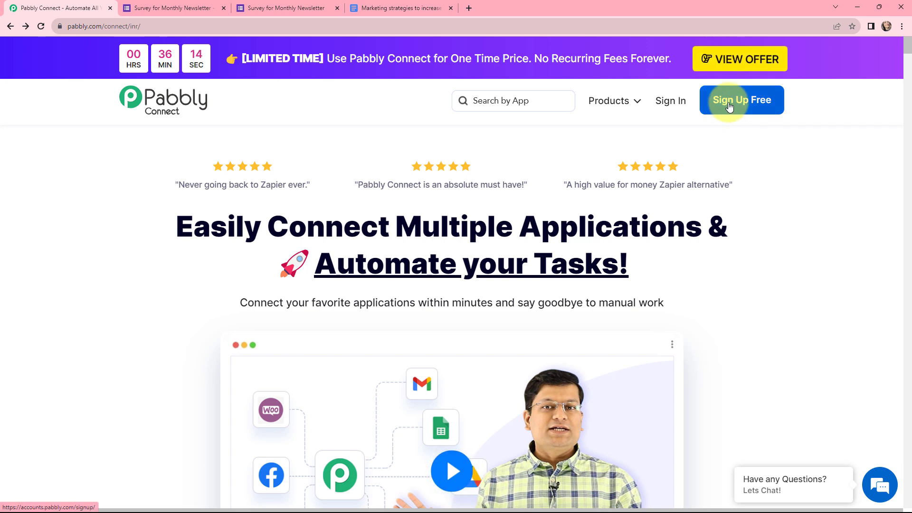
Step: Sign in to Pabbly, open the Connect dashboard and start a new workflow
{"action": "left_click", "coordinate": [672, 102]}
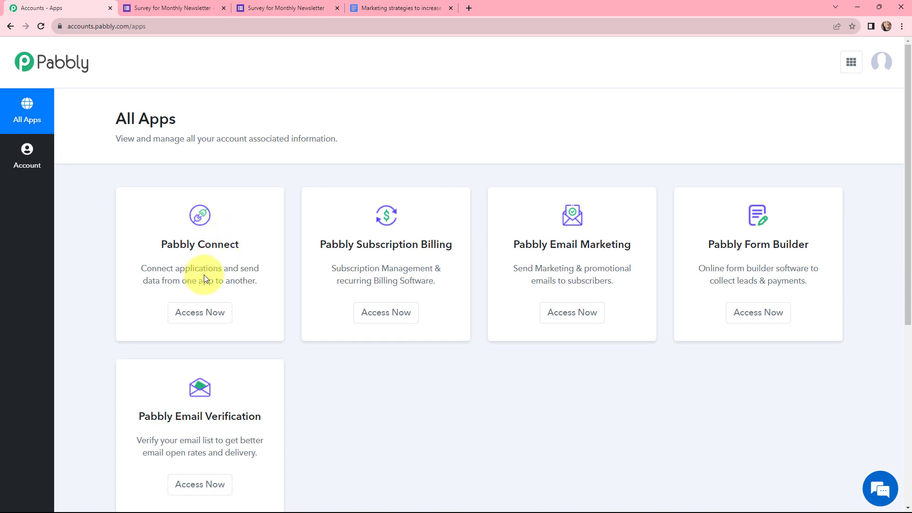
{"action": "left_click", "coordinate": [193, 312]}
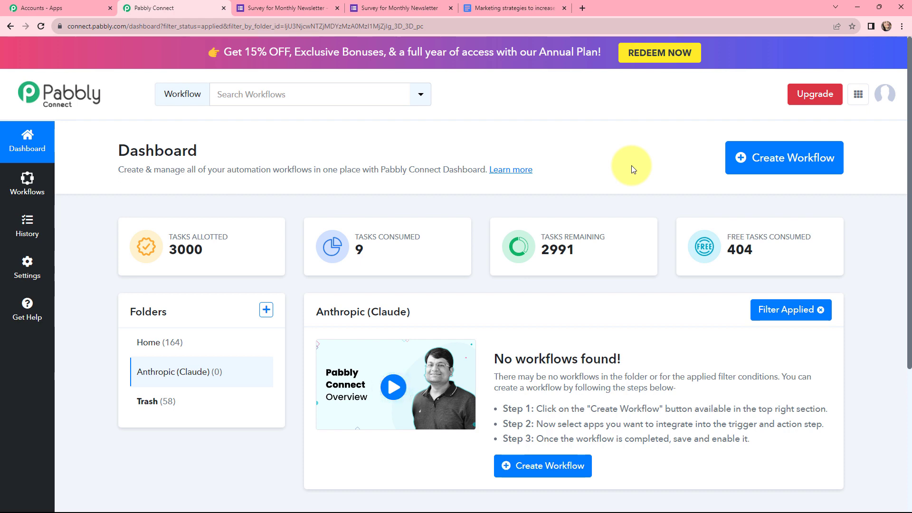
{"action": "left_click", "coordinate": [762, 165]}
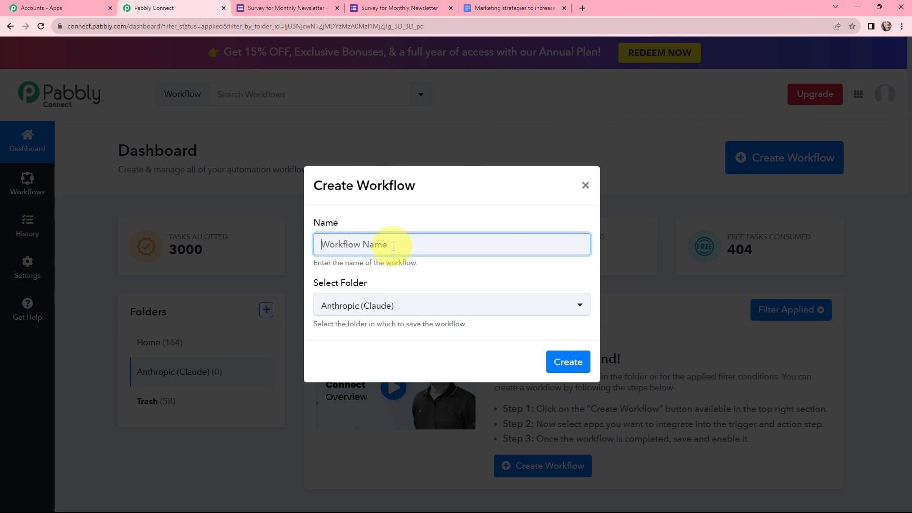
Step: Create the workflow 'Use Anthropic (Claude) with Google Forms & Google Docs' in folder Anthropic (Claude)
{"action": "type", "text": "Use Anthropic (Claude) with Google Forms & Google Docs"}
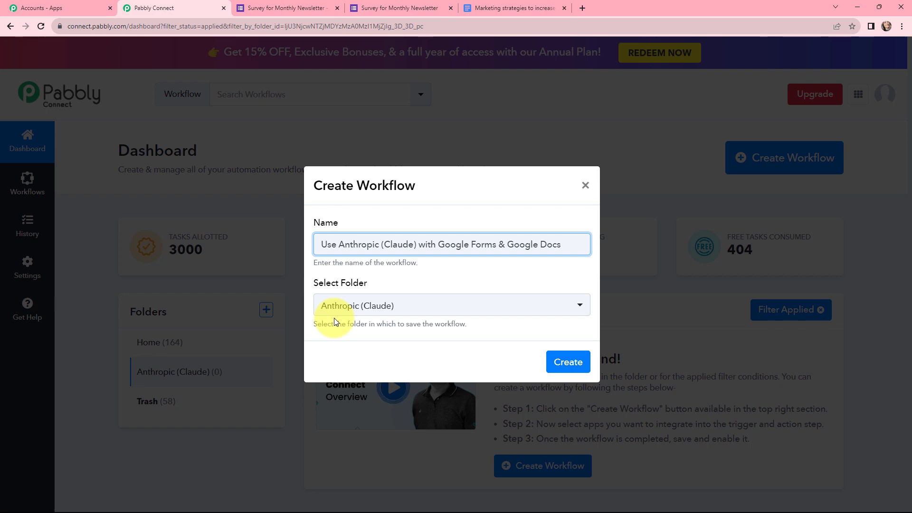
{"action": "left_click", "coordinate": [569, 363]}
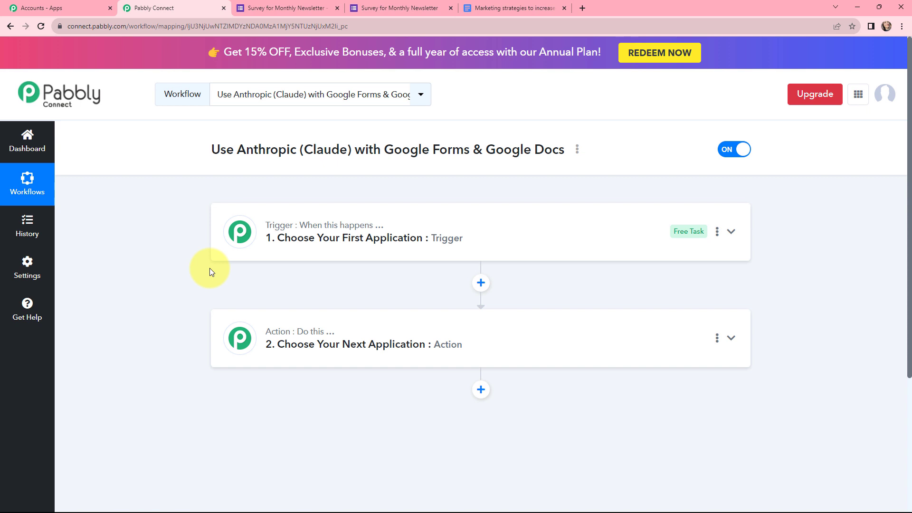
Step: Switch to the Survey for Monthly Newsletter browser tab
{"action": "mouse_move", "coordinate": [340, 232]}
{"action": "left_click", "coordinate": [294, 8]}
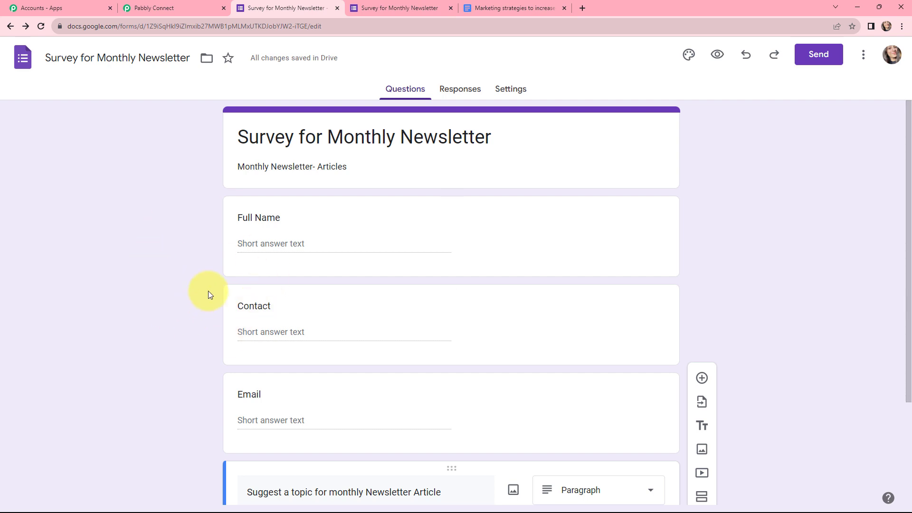
Step: Check the survey's Responses tab (0 so far) and open the live form's Full Name field
{"action": "left_click", "coordinate": [459, 89]}
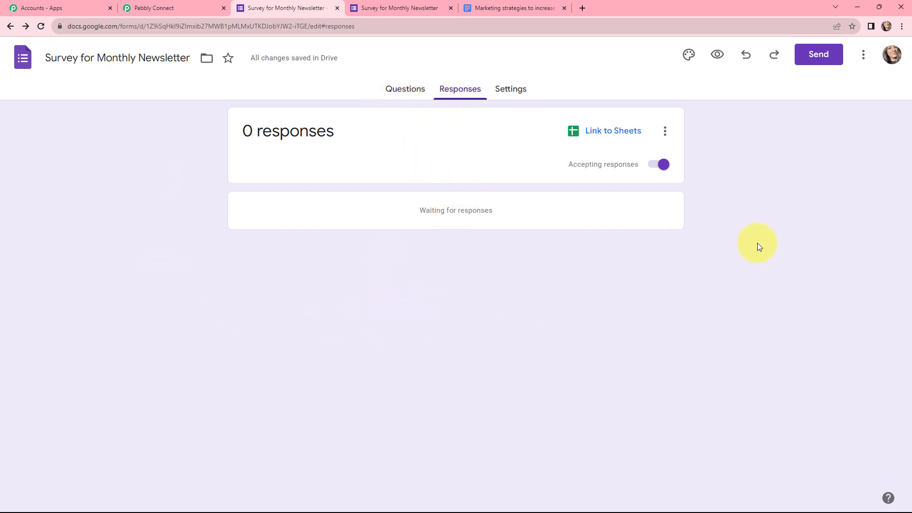
{"action": "left_click", "coordinate": [717, 54]}
{"action": "left_click", "coordinate": [346, 242]}
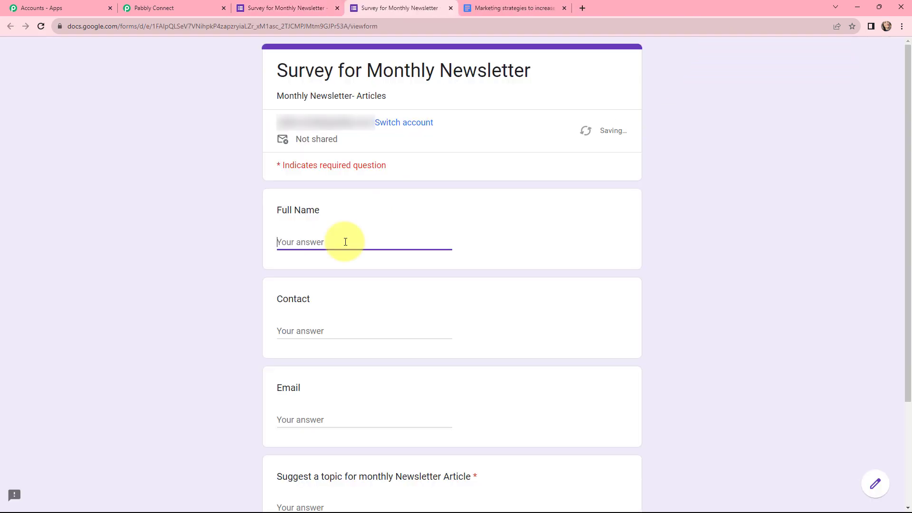
Step: Submit a test name, contact number and e-mail with topic 'Marketing Strategies to enhance Instagram Reach'
{"action": "type", "text": "Dummy Demo"}
{"action": "left_click", "coordinate": [291, 331]}
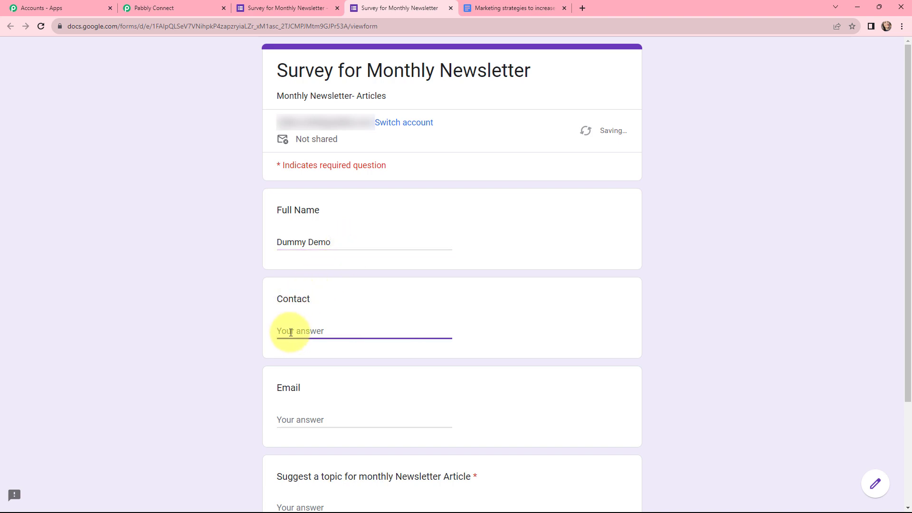
{"action": "type", "text": "+919191919191"}
{"action": "scroll", "coordinate": [299, 309], "scroll_direction": "down", "scroll_amount": 3}
{"action": "left_click", "coordinate": [305, 280]}
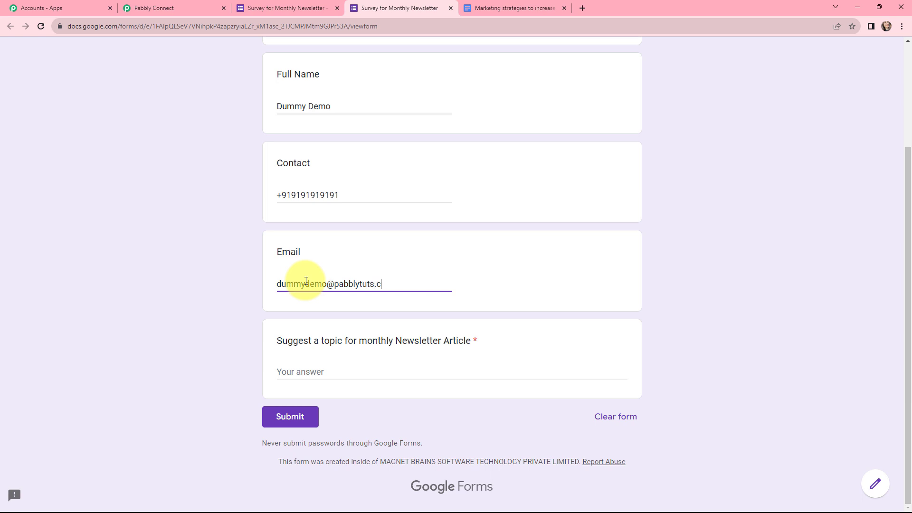
{"action": "left_click", "coordinate": [314, 373]}
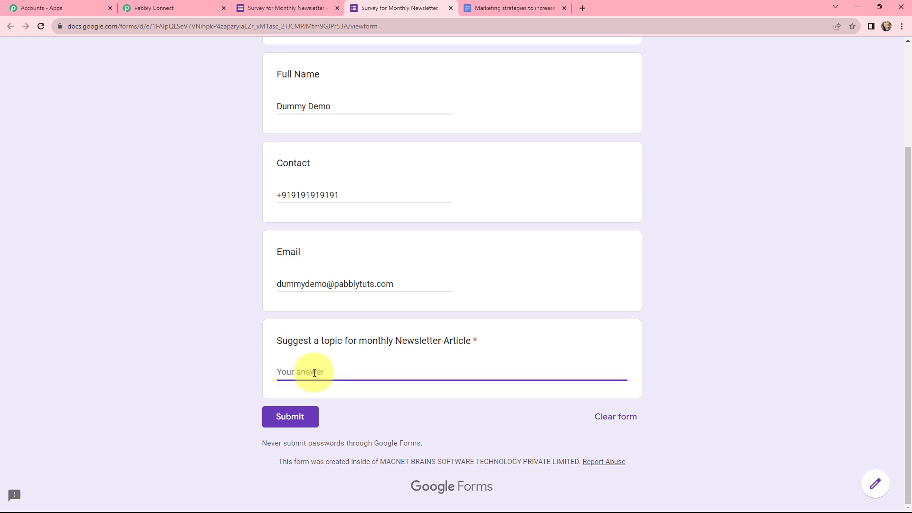
{"action": "type", "text": "Marketing Strategies to en"}
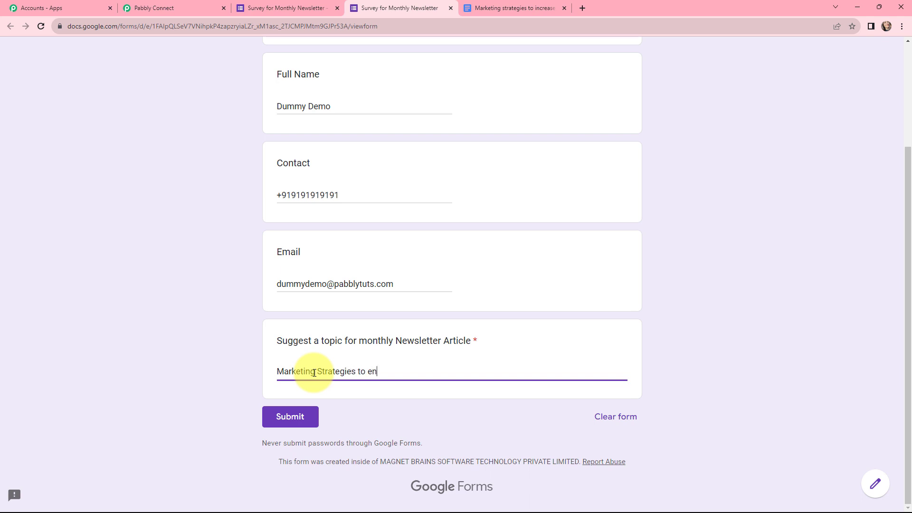
{"action": "type", "text": "hance Instagram Reach"}
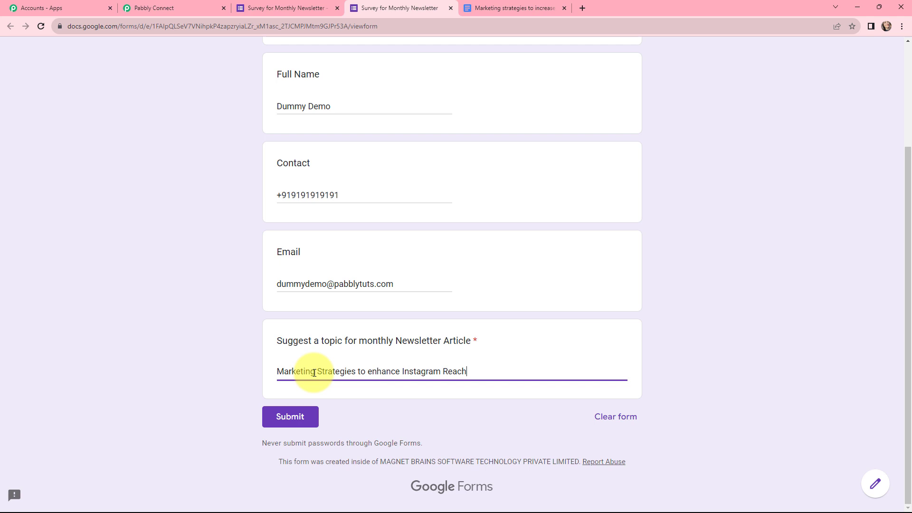
{"action": "left_click", "coordinate": [301, 417]}
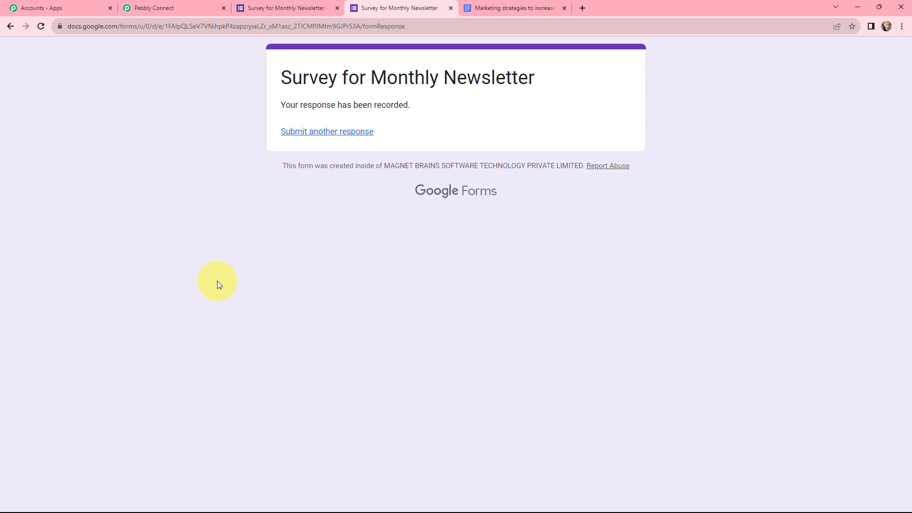
{"action": "key", "text": "ctrl+shift+Tab"}
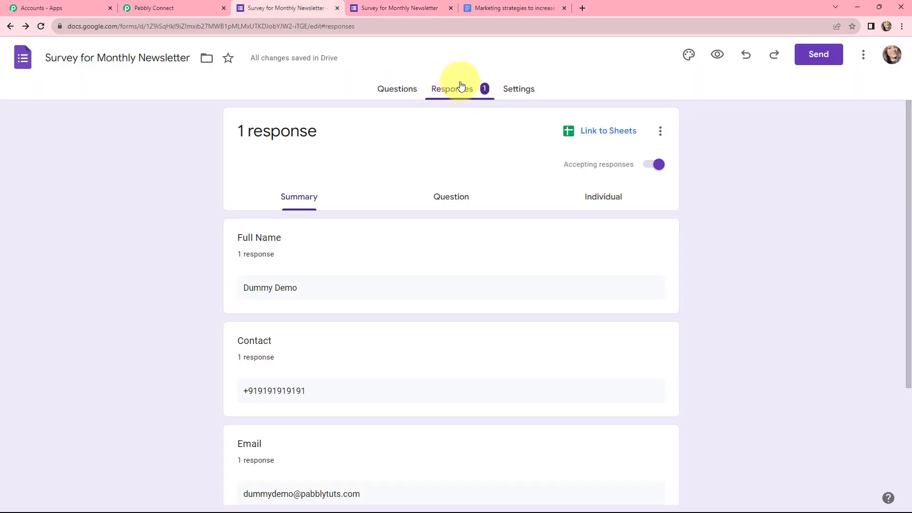
Step: Link the form responses to a new 'Survey for Monthly Newsletter (Responses)' spreadsheet
{"action": "scroll", "coordinate": [329, 260], "scroll_direction": "down", "scroll_amount": 3}
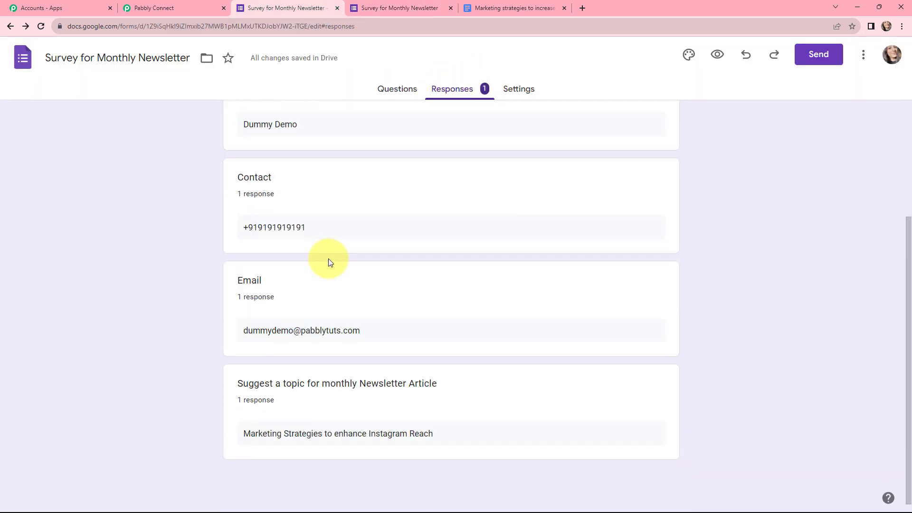
{"action": "scroll", "coordinate": [329, 259], "scroll_direction": "up", "scroll_amount": 3}
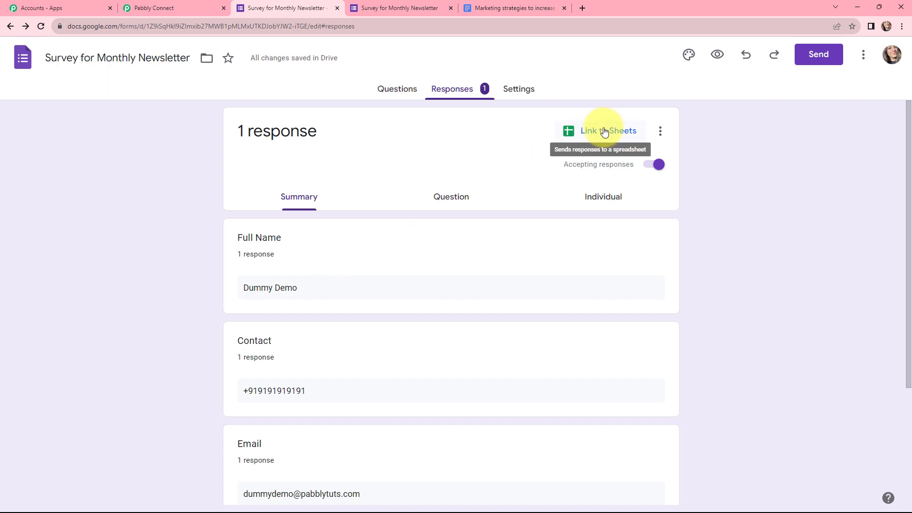
{"action": "left_click", "coordinate": [605, 131]}
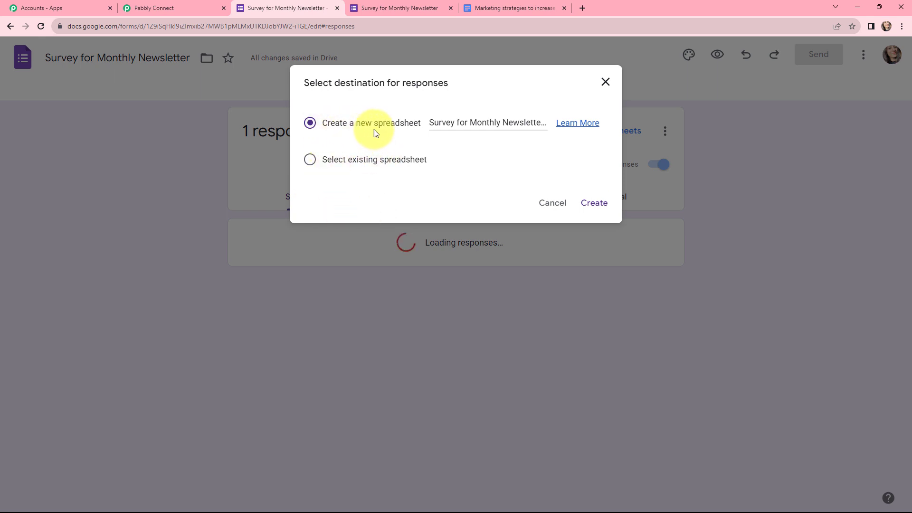
{"action": "left_click", "coordinate": [596, 205]}
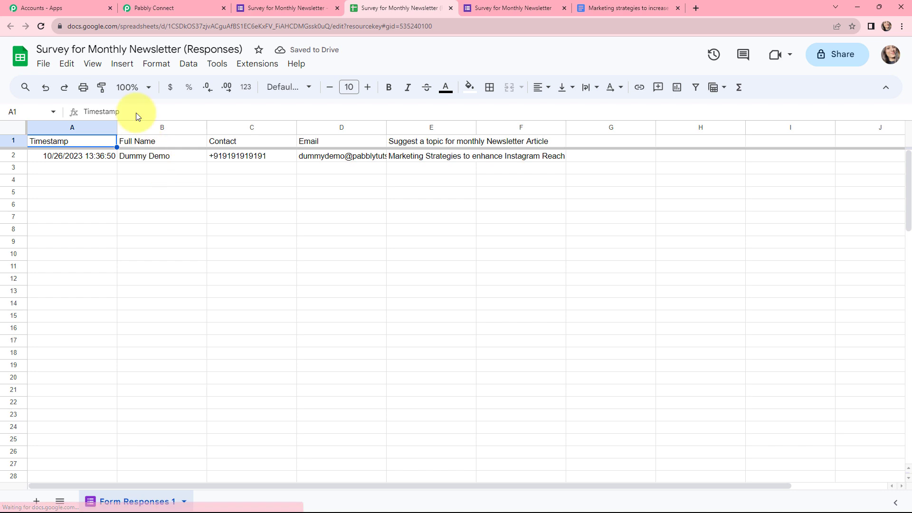
Step: Zoom the responses sheet to 125%, then return to the Pabbly Connect workflow
{"action": "left_click", "coordinate": [133, 87]}
{"action": "left_click", "coordinate": [138, 183]}
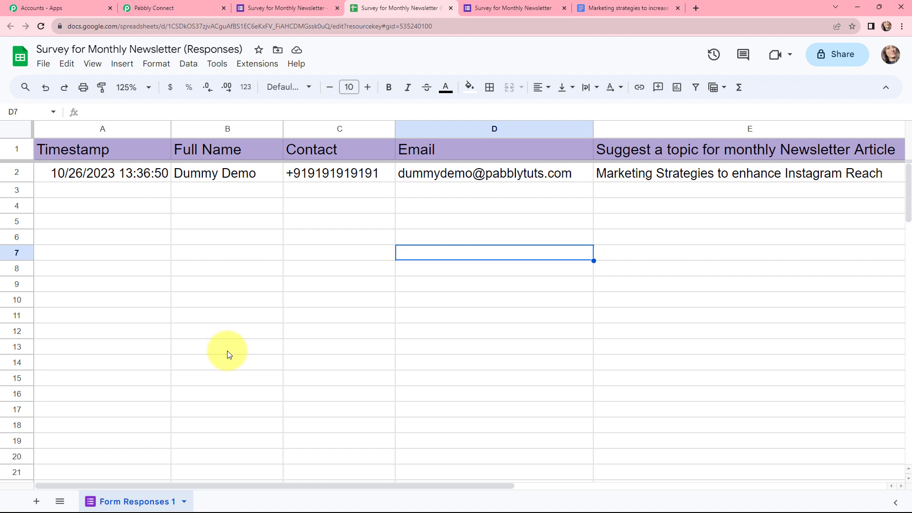
{"action": "left_click", "coordinate": [181, 6]}
Step: Set the trigger to Google Sheets with the New or Updated Spreadsheet Row event
{"action": "left_click", "coordinate": [316, 226]}
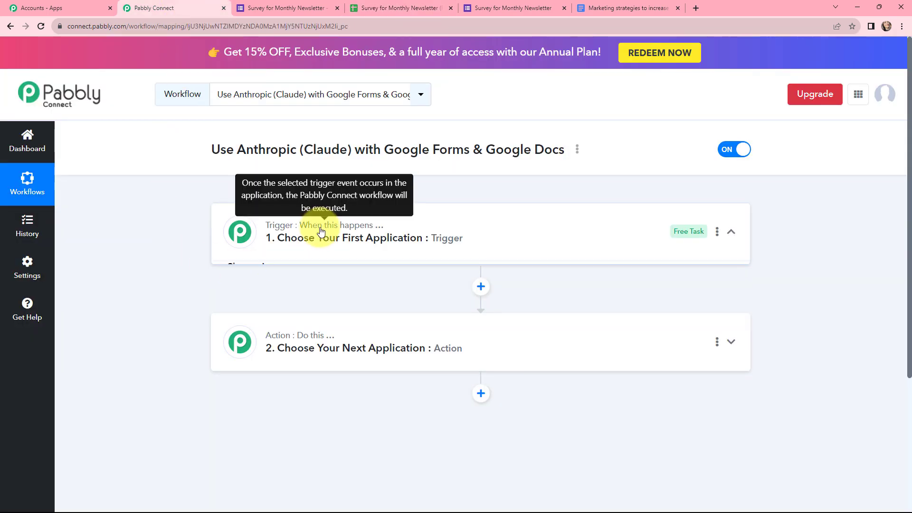
{"action": "left_click", "coordinate": [333, 304]}
{"action": "type", "text": "googl"}
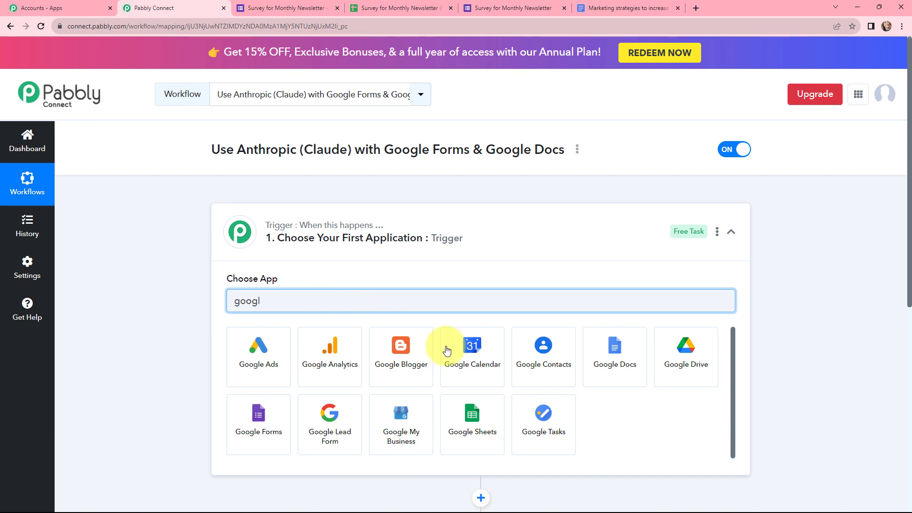
{"action": "left_click", "coordinate": [476, 427]}
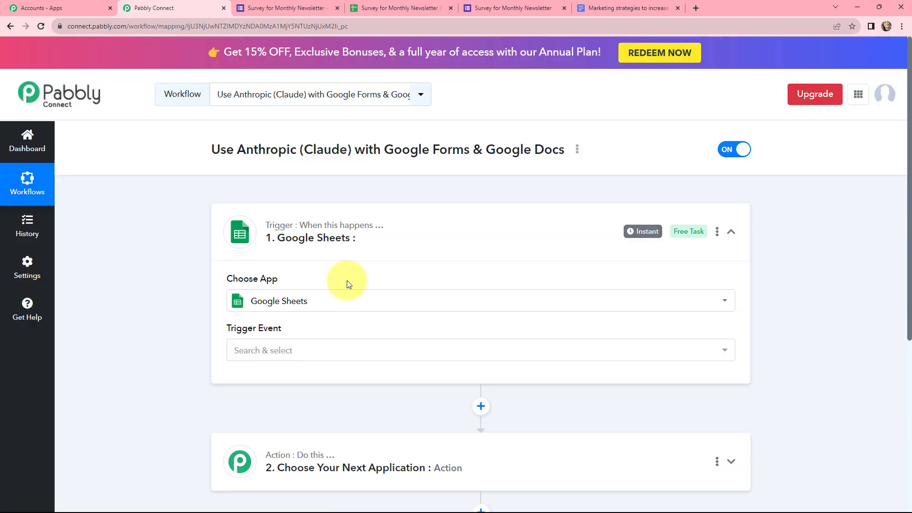
{"action": "left_click", "coordinate": [295, 354]}
{"action": "scroll", "coordinate": [372, 305], "scroll_direction": "down", "scroll_amount": 1}
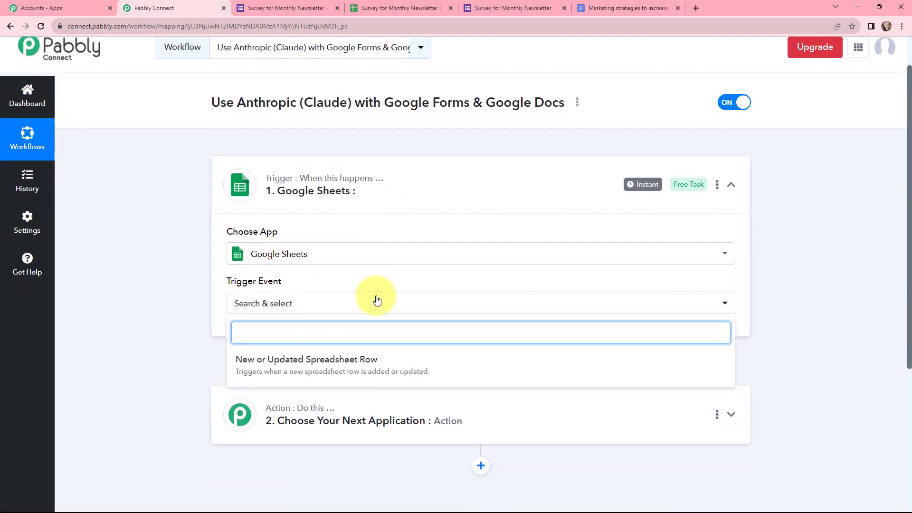
{"action": "left_click", "coordinate": [263, 366]}
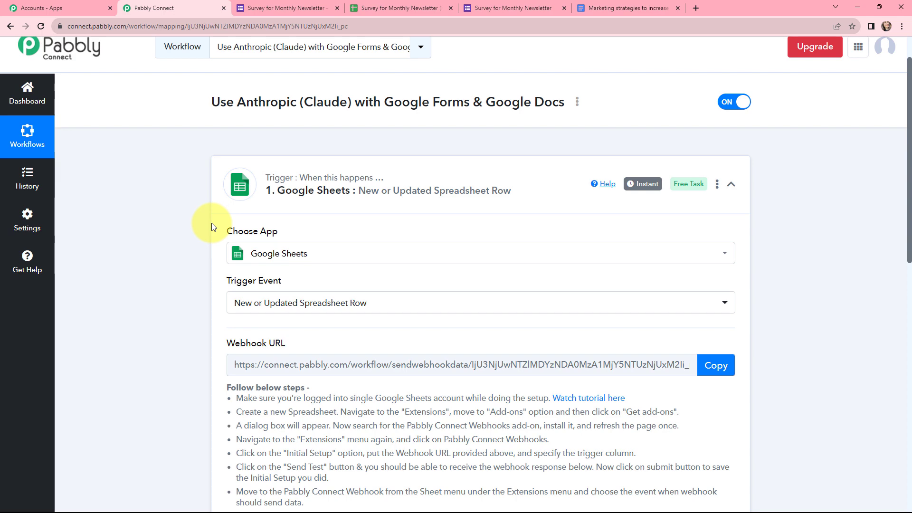
Step: Select the setup steps text shown under the webhook URL
{"action": "scroll", "coordinate": [333, 212], "scroll_direction": "down", "scroll_amount": 2}
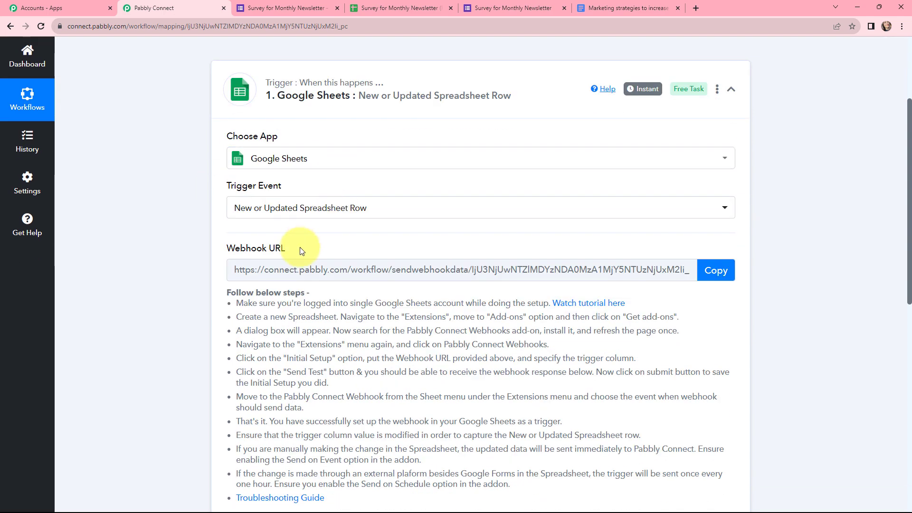
{"action": "left_click_drag", "start_coordinate": [299, 246], "coordinate": [213, 253]}
{"action": "left_click_drag", "start_coordinate": [227, 292], "coordinate": [344, 499]}
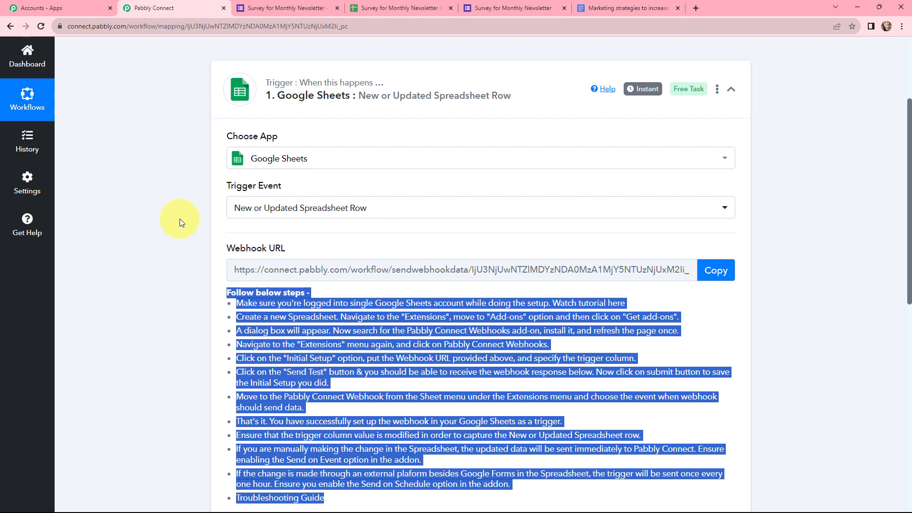
Step: In the responses spreadsheet, search Extensions > Add-ons > Get add-ons for 'Pabbly Connect Webhooks'
{"action": "left_click", "coordinate": [383, 8]}
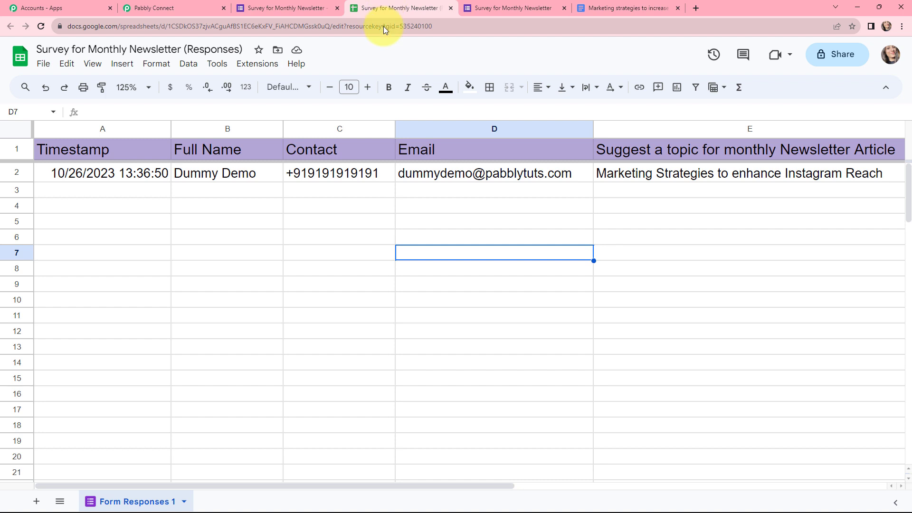
{"action": "left_click", "coordinate": [256, 64]}
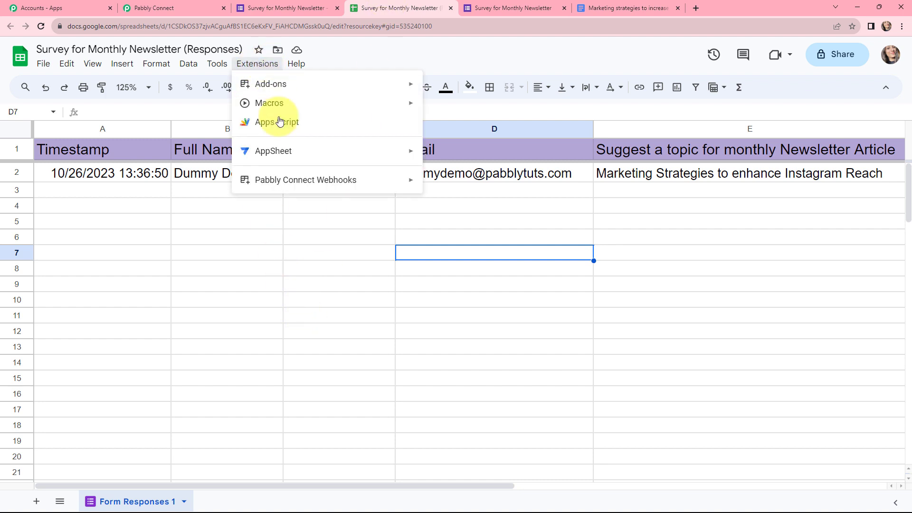
{"action": "mouse_move", "coordinate": [287, 181]}
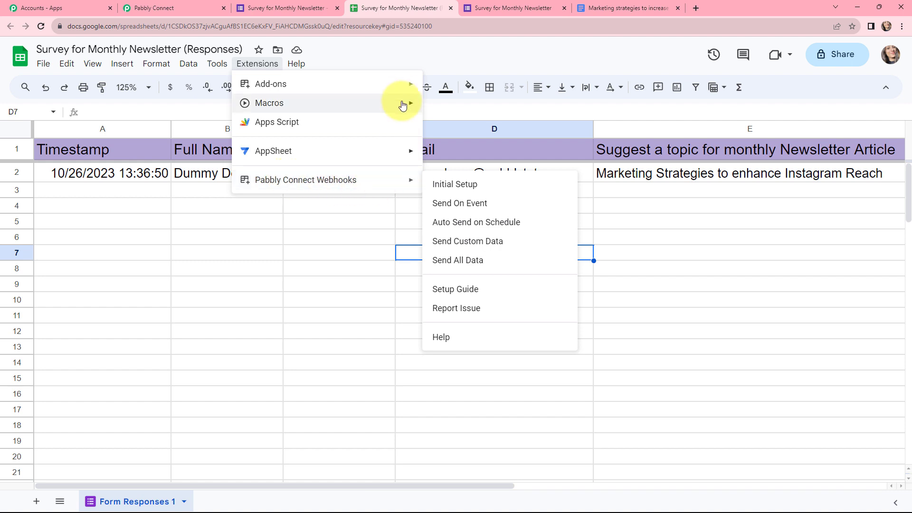
{"action": "left_click", "coordinate": [434, 88]}
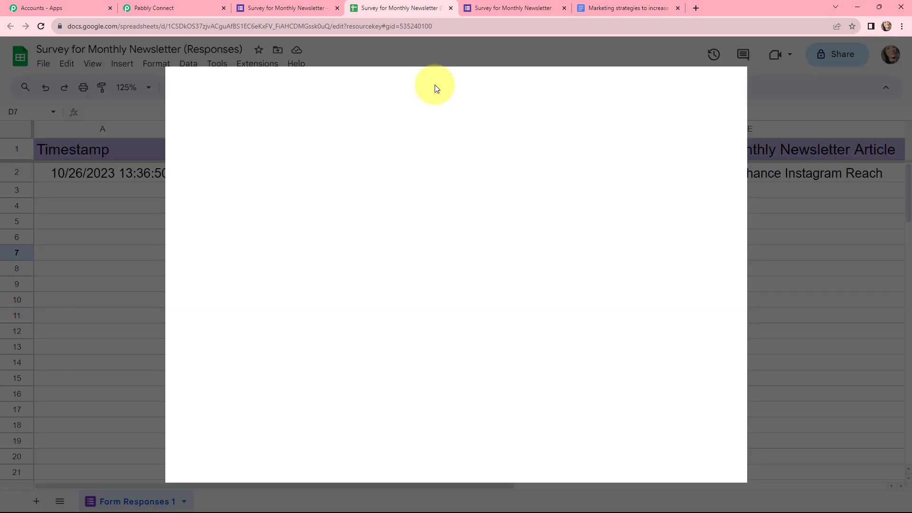
{"action": "left_click", "coordinate": [490, 82]}
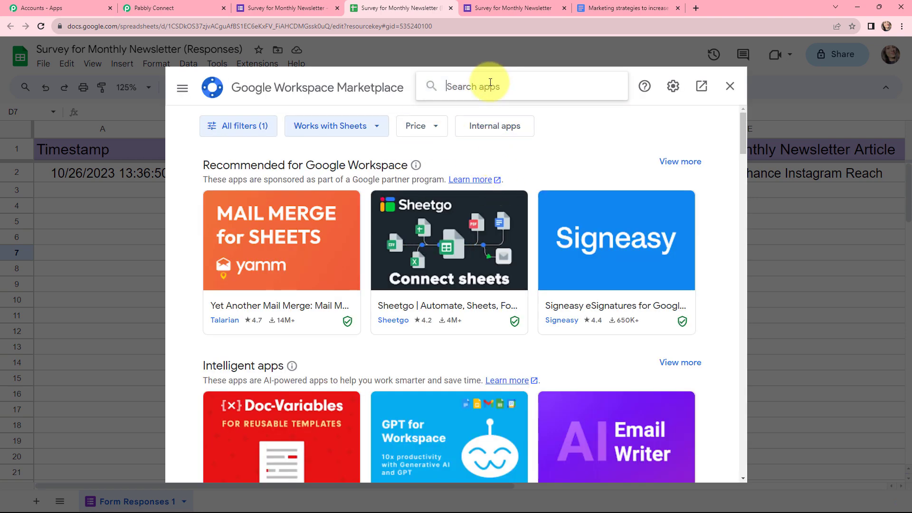
{"action": "type", "text": "pabbl"}
{"action": "left_click", "coordinate": [492, 100]}
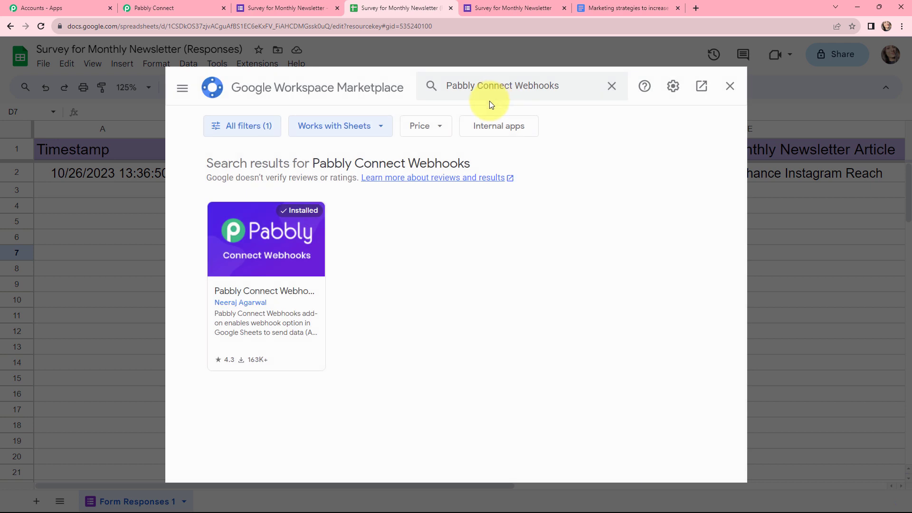
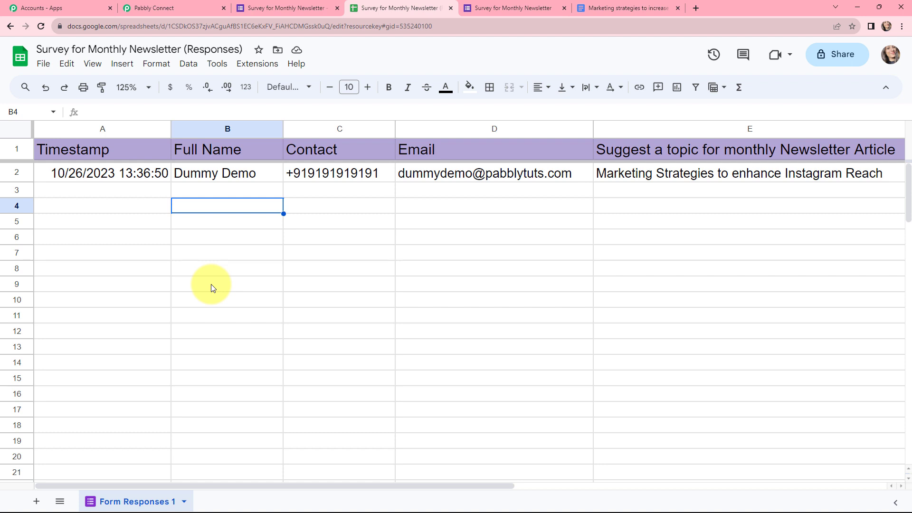
Step: Open the Extensions menu in the Survey for Monthly Newsletter (Responses) spreadsheet
{"action": "left_click", "coordinate": [266, 70]}
Step: Start the Pabbly Connect Webhooks initial setup and paste in the workflow's copied webhook URL
{"action": "mouse_move", "coordinate": [254, 180]}
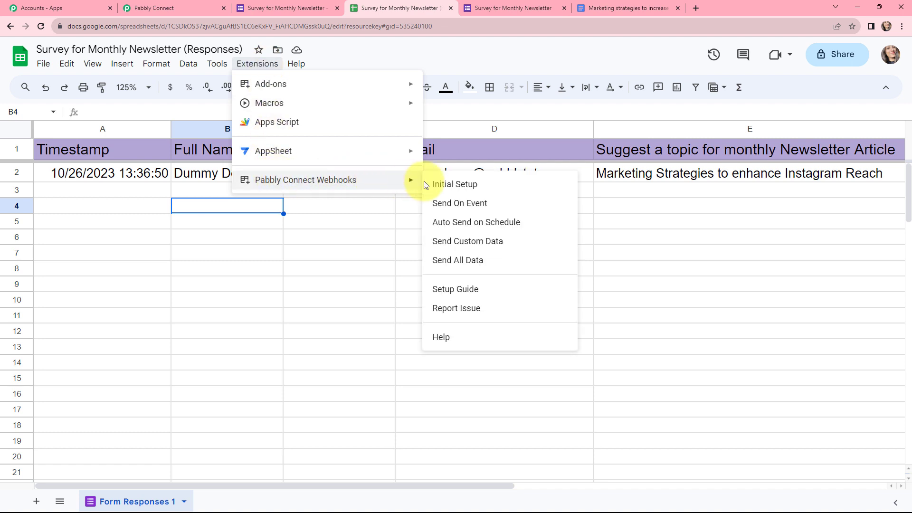
{"action": "left_click", "coordinate": [452, 187]}
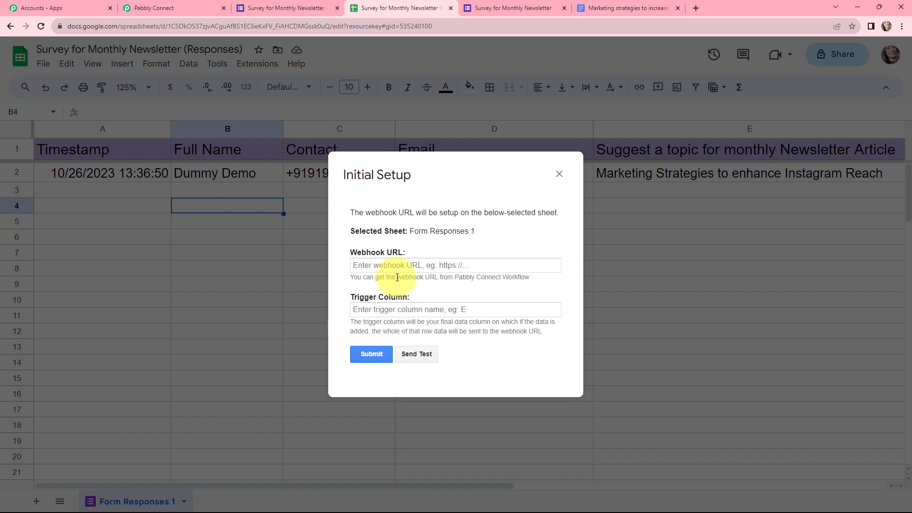
{"action": "left_click", "coordinate": [205, 8]}
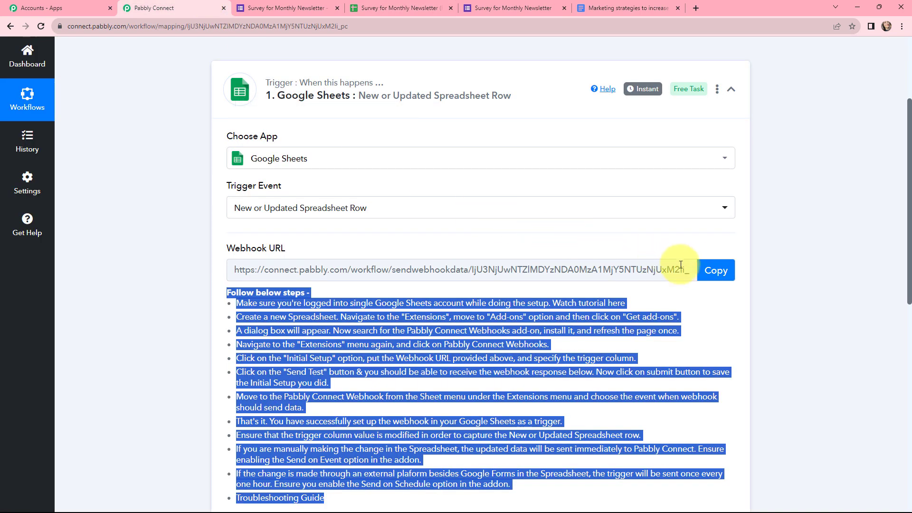
{"action": "left_click", "coordinate": [706, 272]}
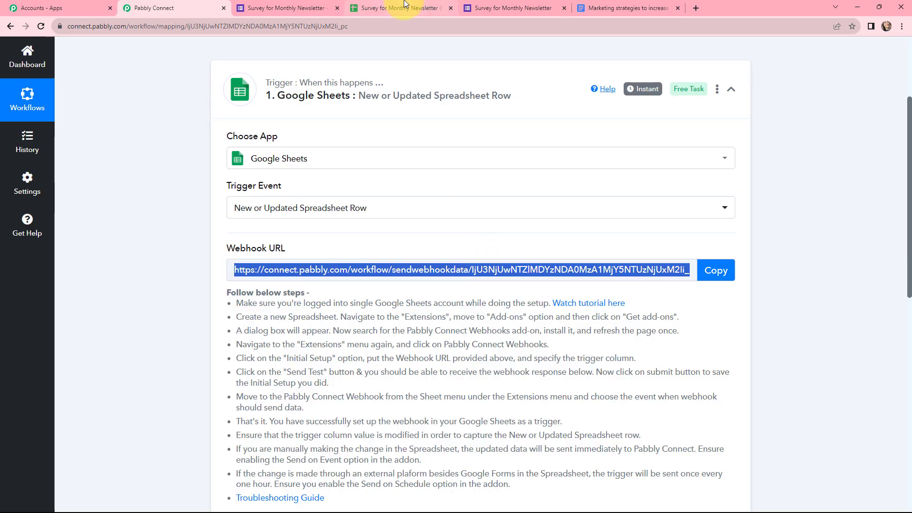
{"action": "left_click", "coordinate": [402, 8]}
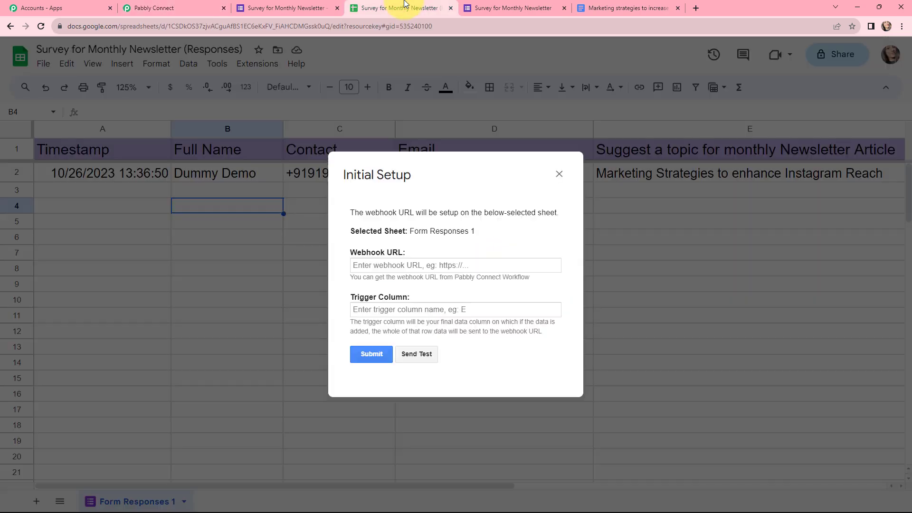
{"action": "left_click", "coordinate": [376, 263]}
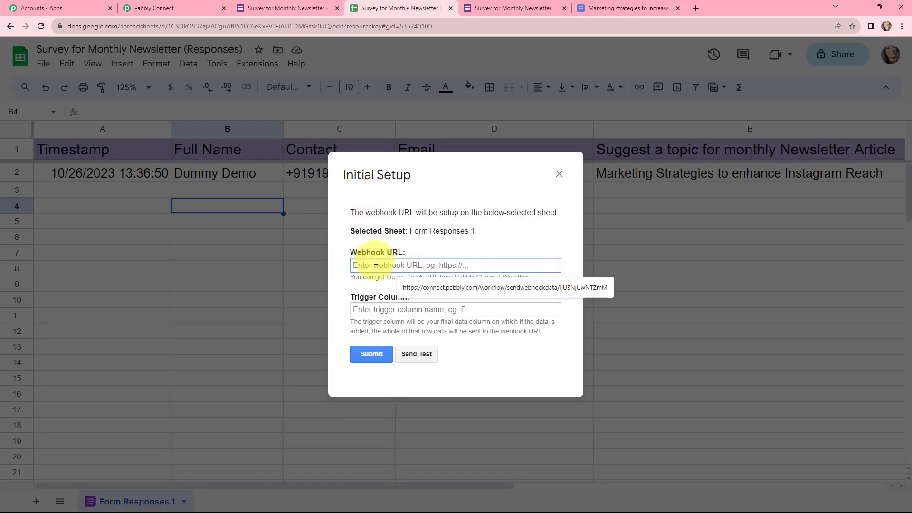
{"action": "key", "text": "ctrl+v"}
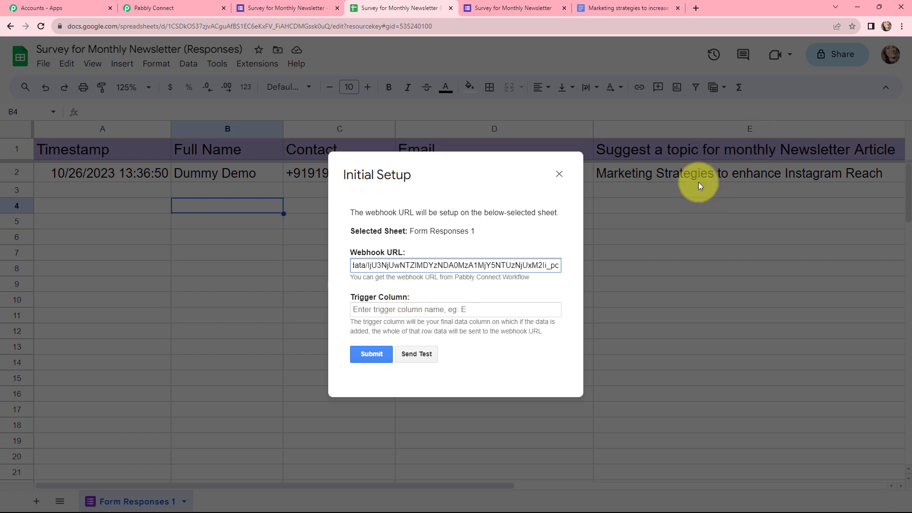
Step: Enter E as the trigger column, submit the setup and close the dialog
{"action": "left_click", "coordinate": [388, 309]}
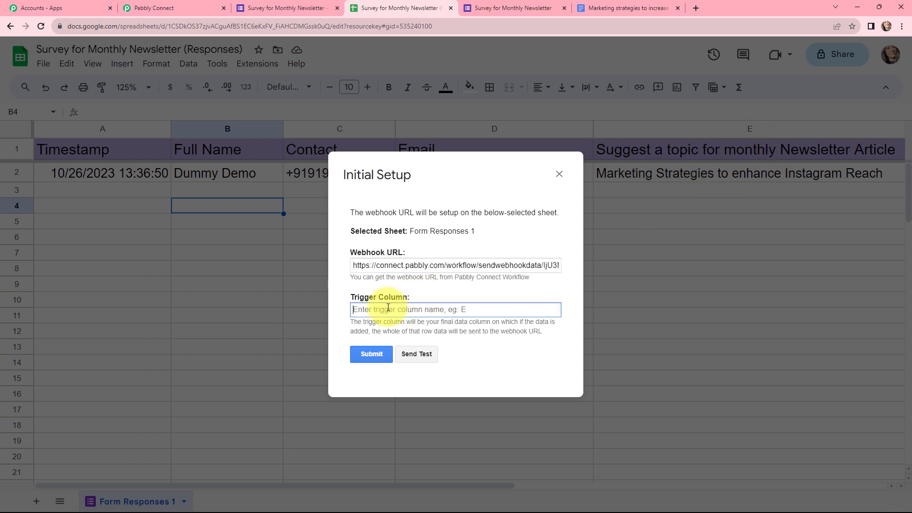
{"action": "type", "text": "E"}
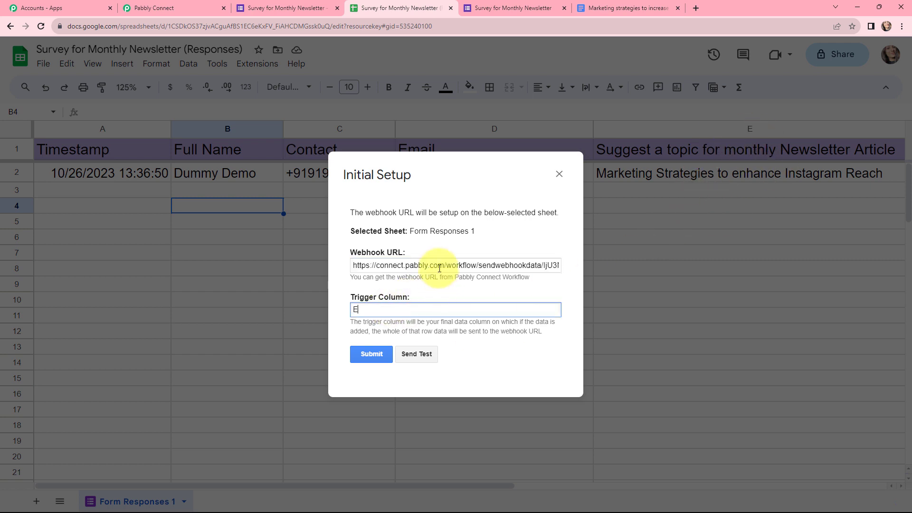
{"action": "left_click", "coordinate": [364, 353]}
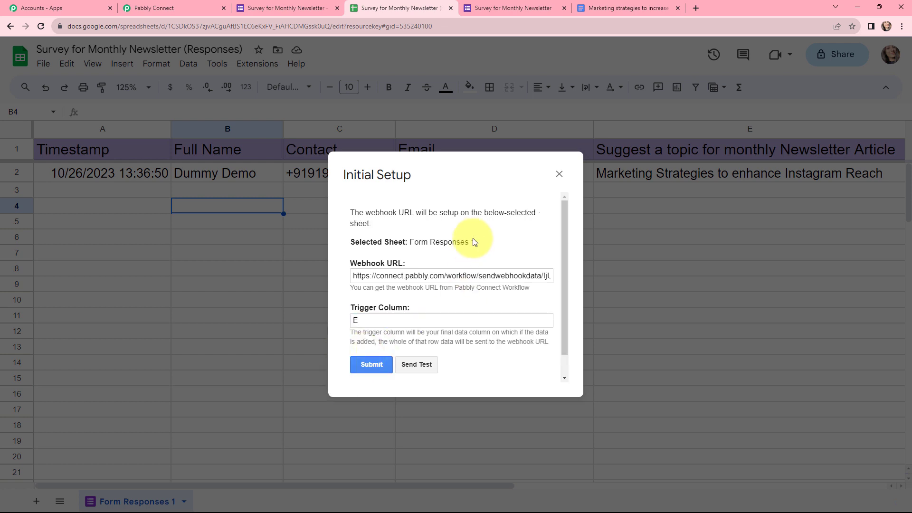
{"action": "scroll", "coordinate": [475, 242], "scroll_direction": "down", "scroll_amount": 1}
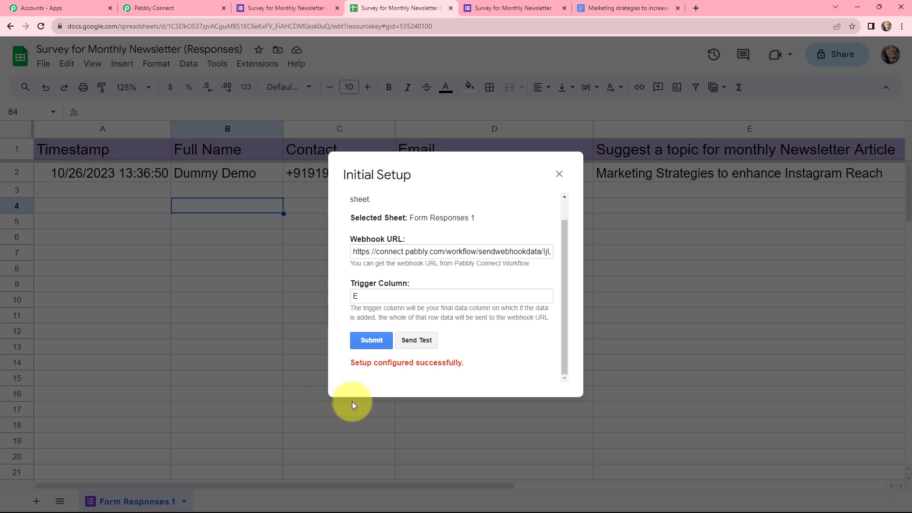
{"action": "left_click", "coordinate": [559, 174]}
{"action": "left_click", "coordinate": [266, 299]}
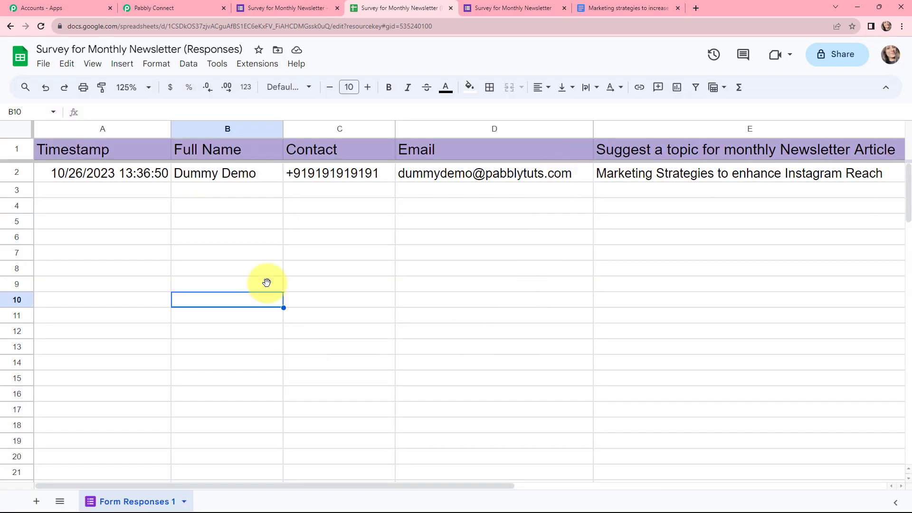
{"action": "left_click", "coordinate": [257, 64]}
Step: Turn on Send On Event for new rows, reload the sheet, and go to the survey form
{"action": "mouse_move", "coordinate": [280, 180]}
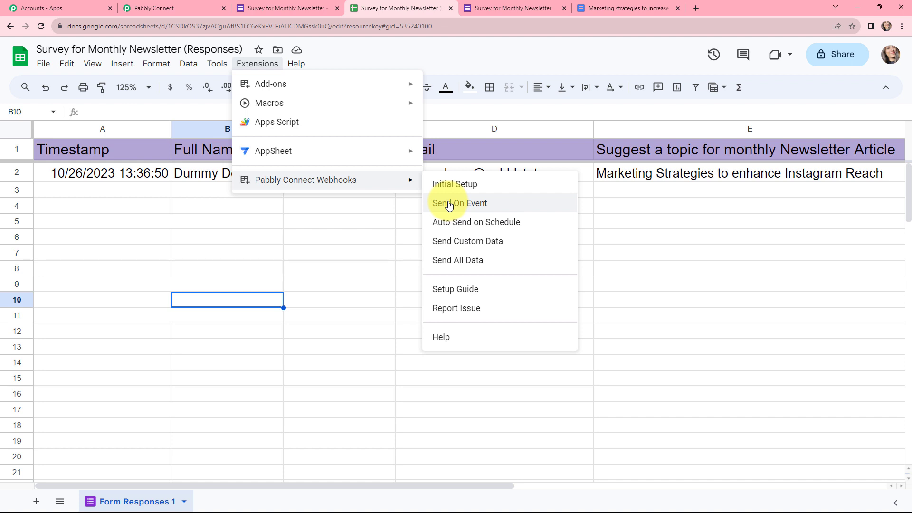
{"action": "left_click", "coordinate": [449, 203]}
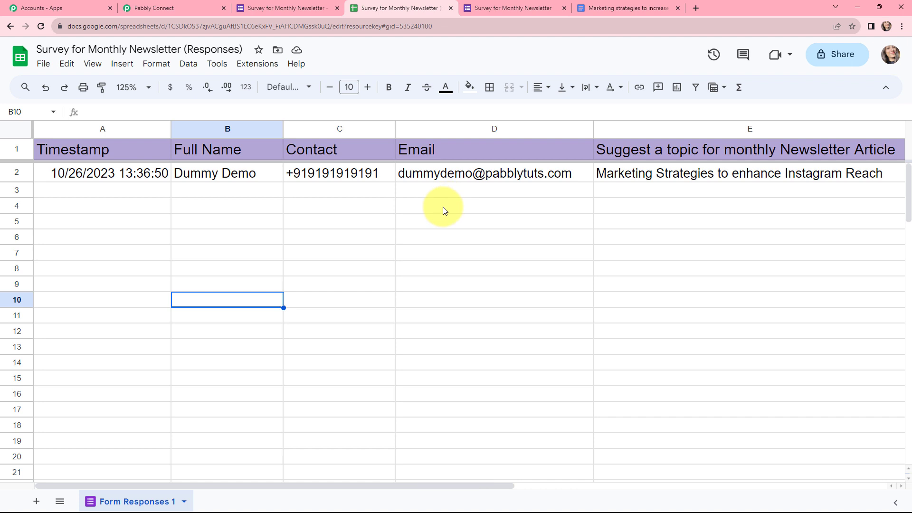
{"action": "left_click", "coordinate": [40, 27]}
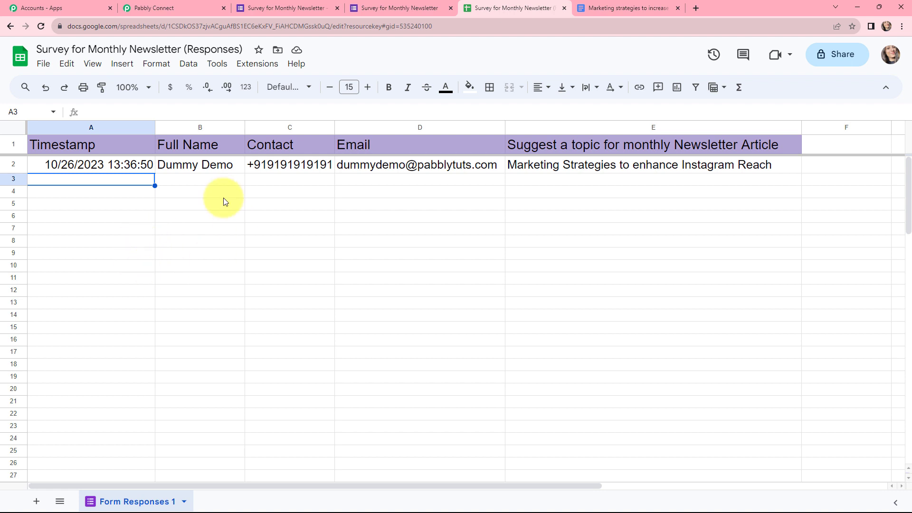
{"action": "key", "text": "ctrl+shift+Tab"}
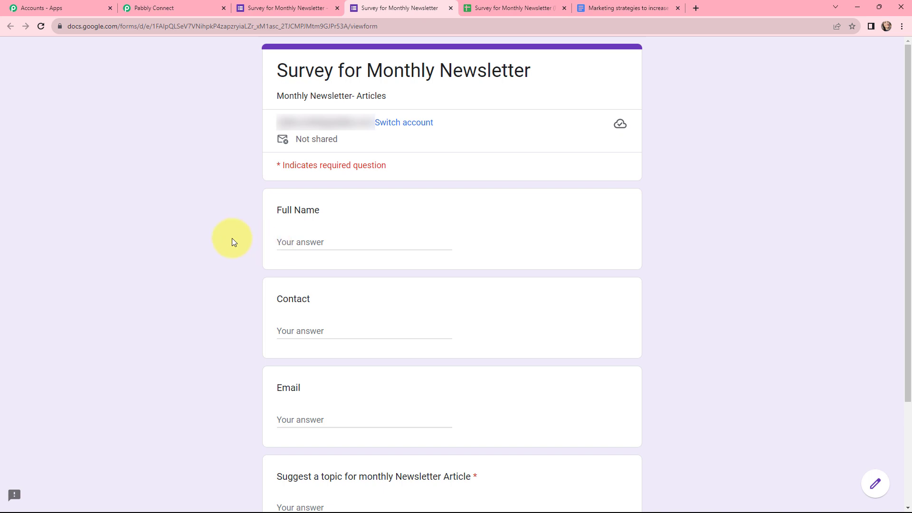
Step: Fill in the respondent's full name, contact number and email on the survey form
{"action": "left_click", "coordinate": [309, 243]}
{"action": "type", "text": "Test Demo"}
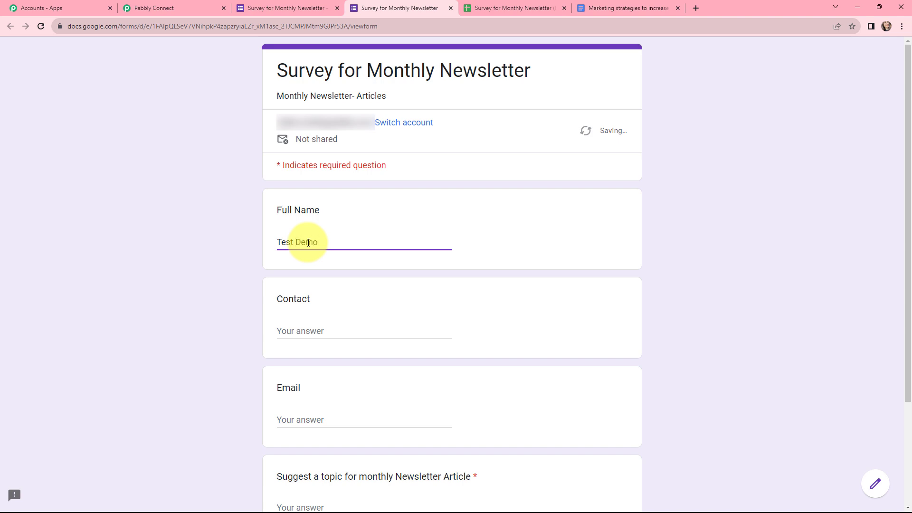
{"action": "left_click", "coordinate": [331, 332]}
{"action": "type", "text": "+91909"}
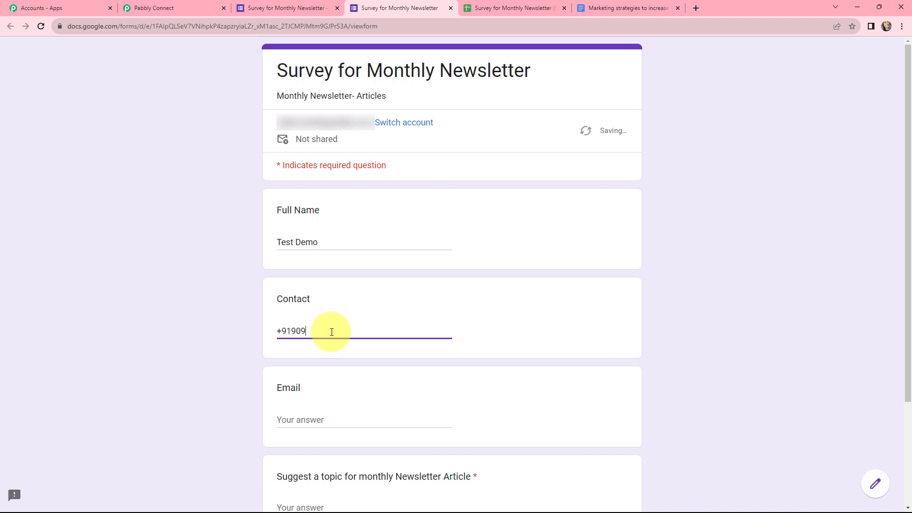
{"action": "type", "text": "0909090"}
{"action": "scroll", "coordinate": [331, 308], "scroll_direction": "down", "scroll_amount": 3}
{"action": "left_click", "coordinate": [330, 289]}
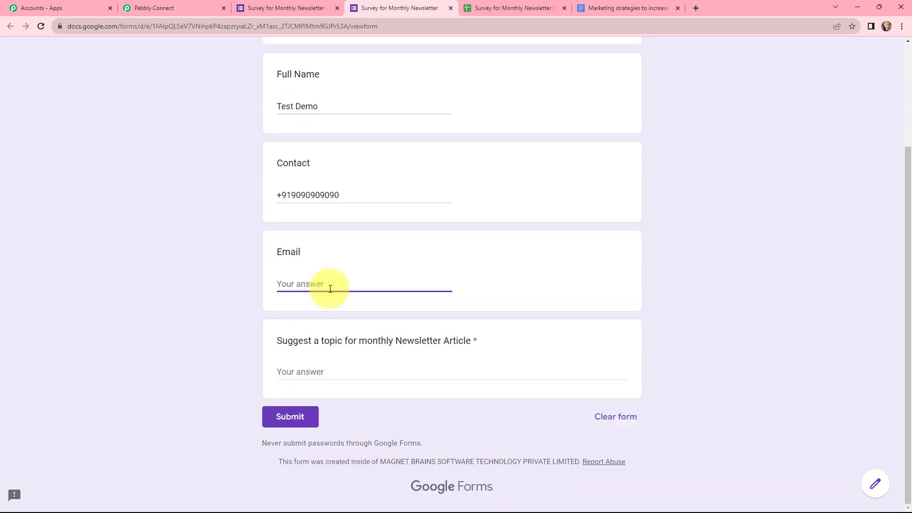
Step: Suggest the topic 'Marketing Strategies to enhance Facebook', submit, and confirm the new sheet row
{"action": "left_click", "coordinate": [326, 372]}
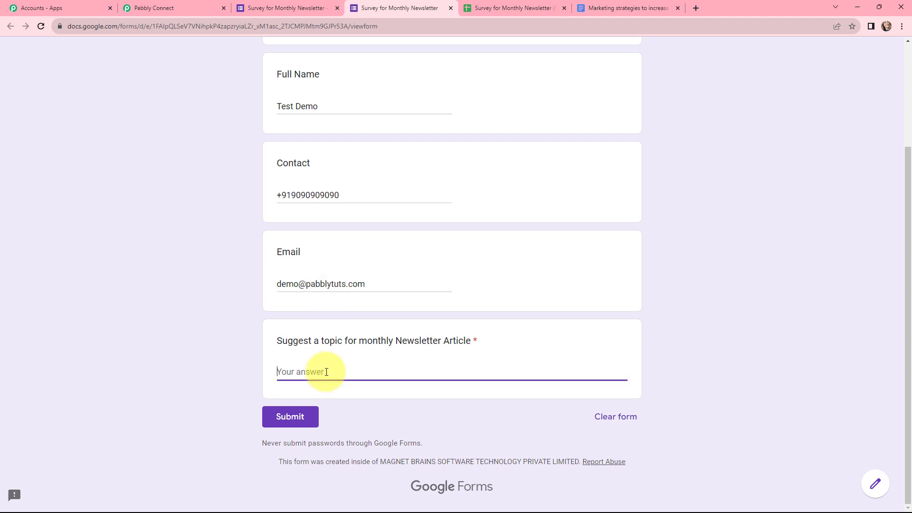
{"action": "type", "text": "Marketing Strategies to enhan"}
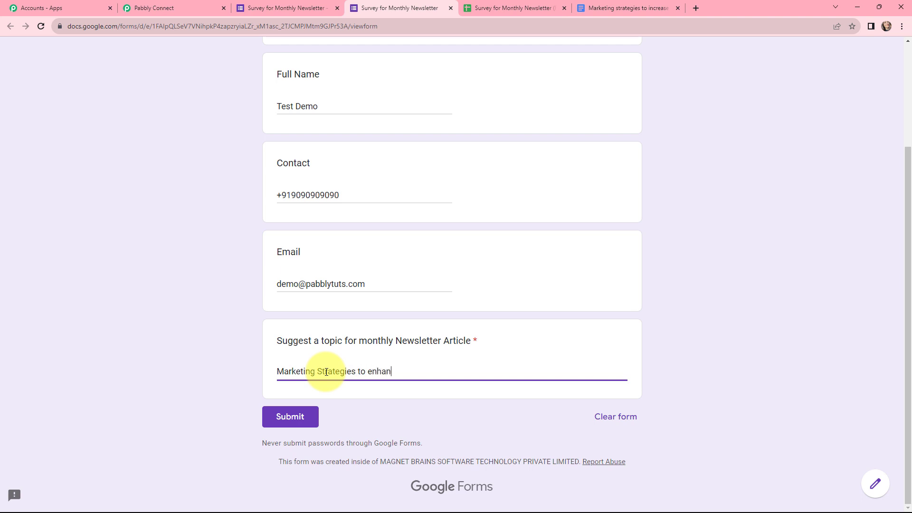
{"action": "type", "text": "ce Facebook"}
{"action": "left_click", "coordinate": [292, 418]}
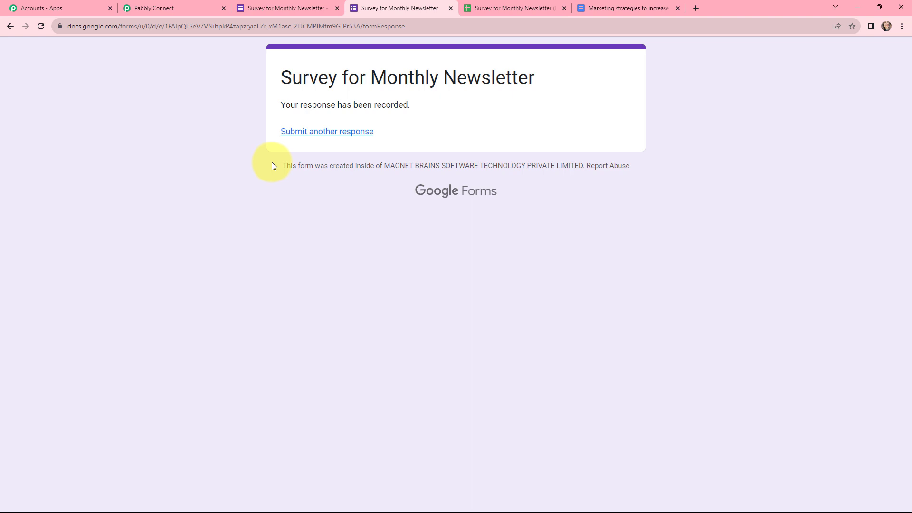
{"action": "left_click", "coordinate": [513, 8]}
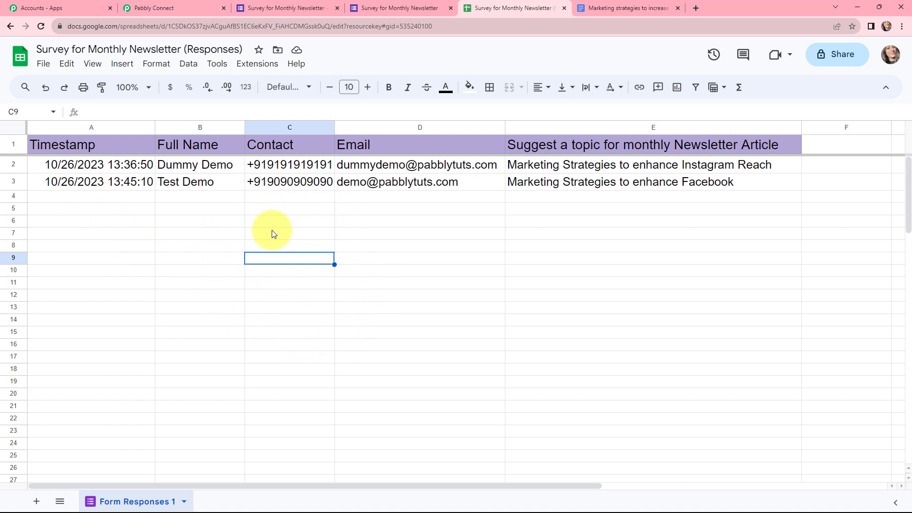
{"action": "left_click", "coordinate": [158, 6]}
Step: Review the trigger's captured Timestamp, topic suggestion, spreadsheet name, sheet ID and row index
{"action": "scroll", "coordinate": [471, 190], "scroll_direction": "down", "scroll_amount": 10}
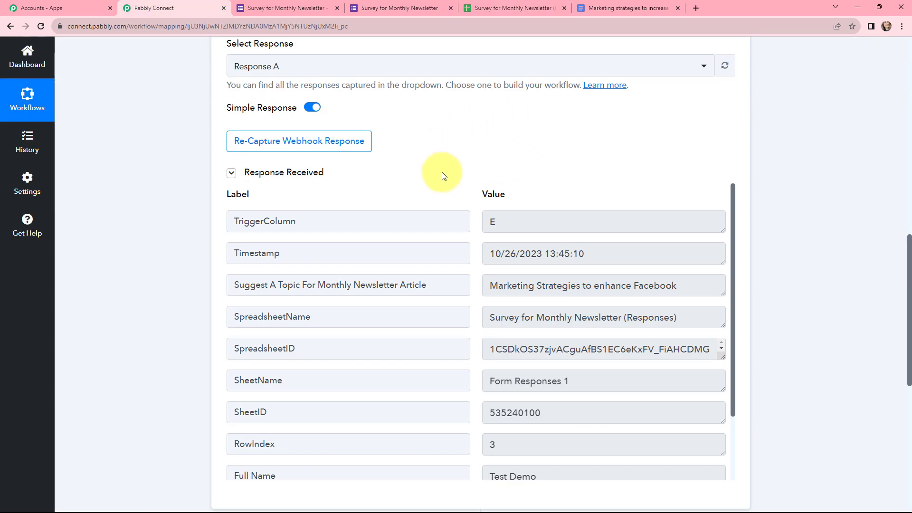
{"action": "scroll", "coordinate": [498, 136], "scroll_direction": "down", "scroll_amount": 2}
{"action": "left_click_drag", "start_coordinate": [508, 128], "coordinate": [463, 132]}
{"action": "left_click_drag", "start_coordinate": [603, 158], "coordinate": [489, 160]}
{"action": "left_click_drag", "start_coordinate": [677, 191], "coordinate": [487, 190]}
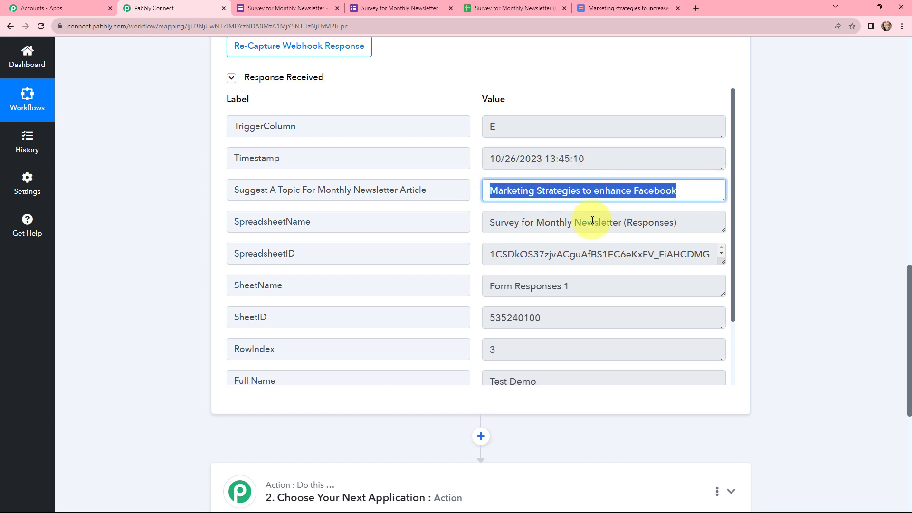
{"action": "left_click_drag", "start_coordinate": [681, 223], "coordinate": [506, 291]}
{"action": "left_click_drag", "start_coordinate": [546, 320], "coordinate": [546, 349]}
{"action": "left_click", "coordinate": [546, 348]}
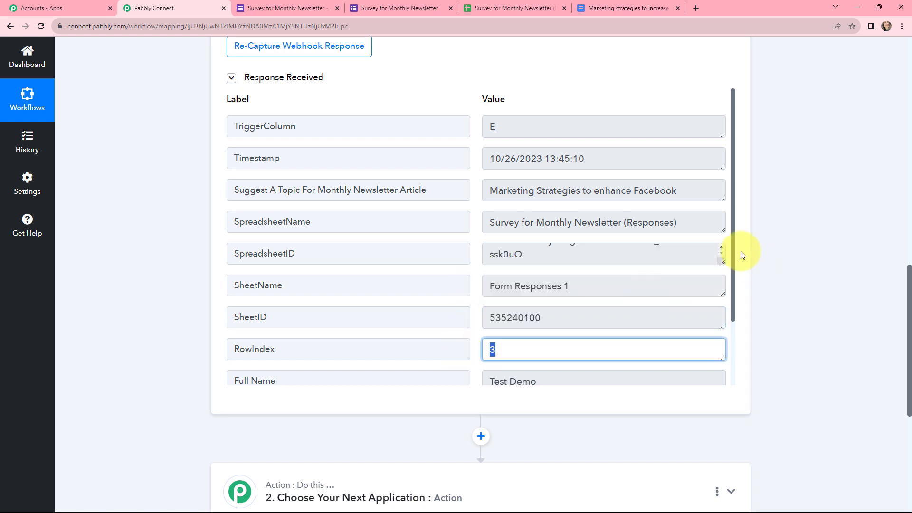
Step: Review the trigger's captured full name, email address and contact number
{"action": "scroll", "coordinate": [560, 303], "scroll_direction": "down", "scroll_amount": 2}
{"action": "left_click", "coordinate": [560, 304]}
{"action": "left_click_drag", "start_coordinate": [557, 304], "coordinate": [484, 302]}
{"action": "left_click_drag", "start_coordinate": [494, 335], "coordinate": [580, 329]}
{"action": "left_click", "coordinate": [778, 310]}
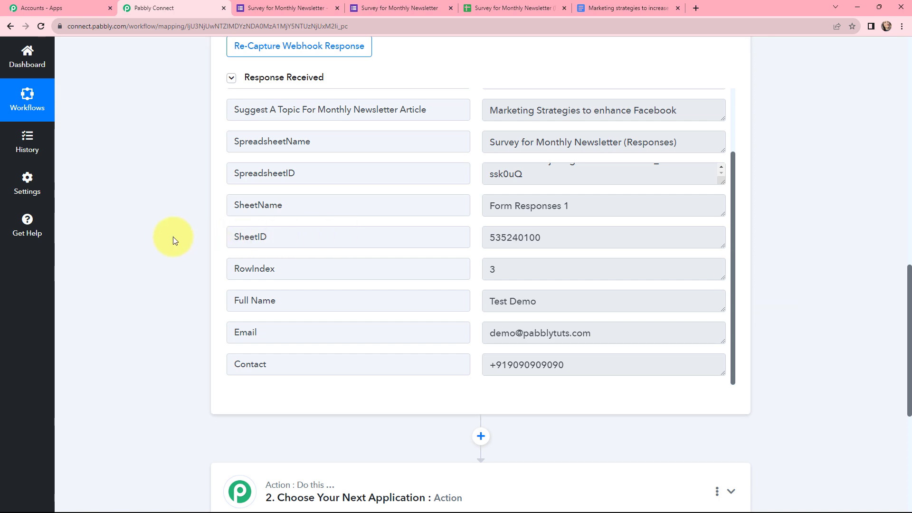
{"action": "scroll", "coordinate": [173, 236], "scroll_direction": "up", "scroll_amount": 14}
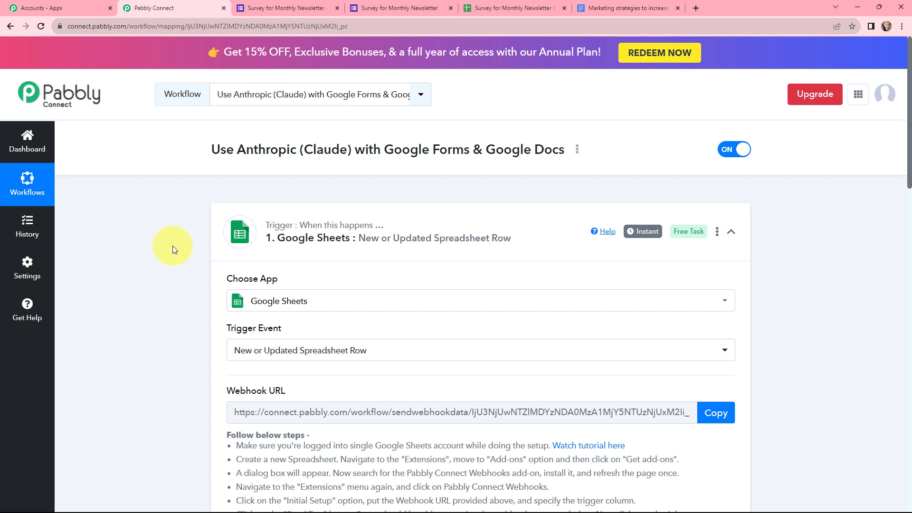
{"action": "mouse_move", "coordinate": [658, 232]}
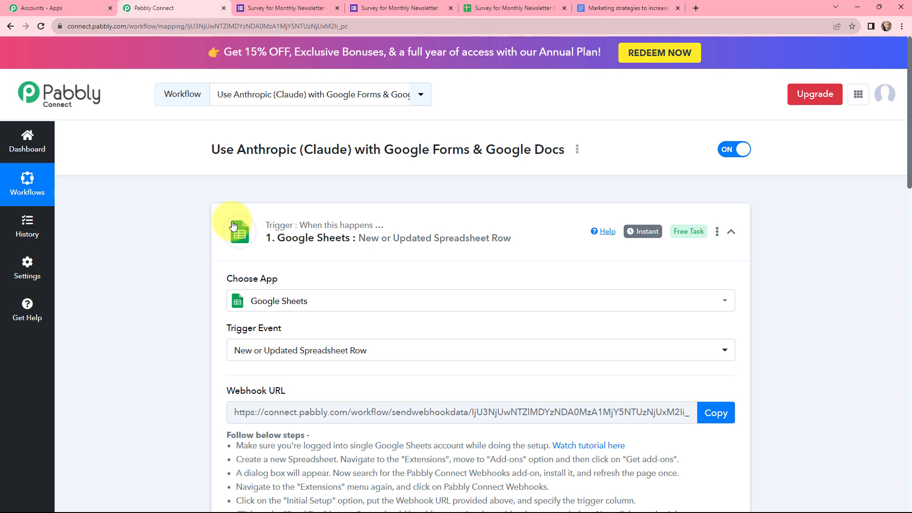
Step: Add Anthropic (Claude) with the Create Completion event as step 2 and begin connecting it
{"action": "left_click", "coordinate": [233, 227]}
{"action": "left_click", "coordinate": [466, 320]}
{"action": "scroll", "coordinate": [442, 285], "scroll_direction": "down", "scroll_amount": 3}
{"action": "left_click", "coordinate": [410, 264]}
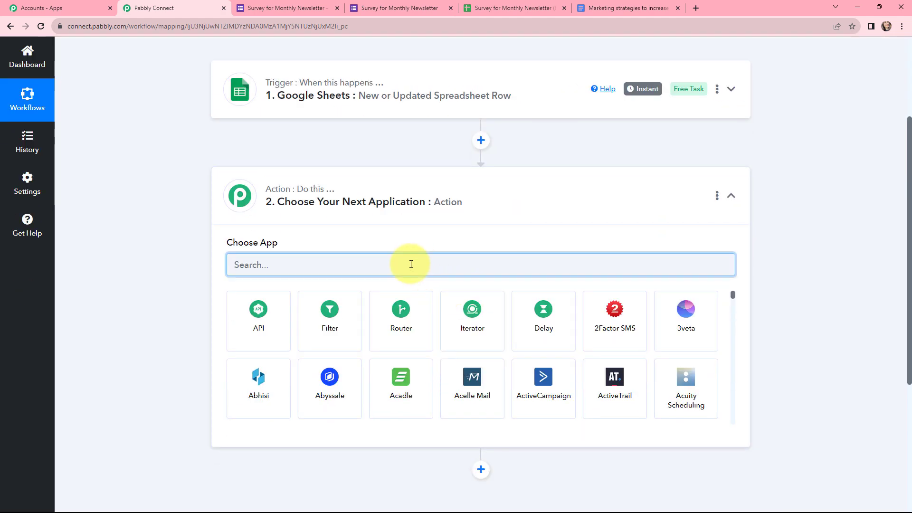
{"action": "type", "text": "anthrop"}
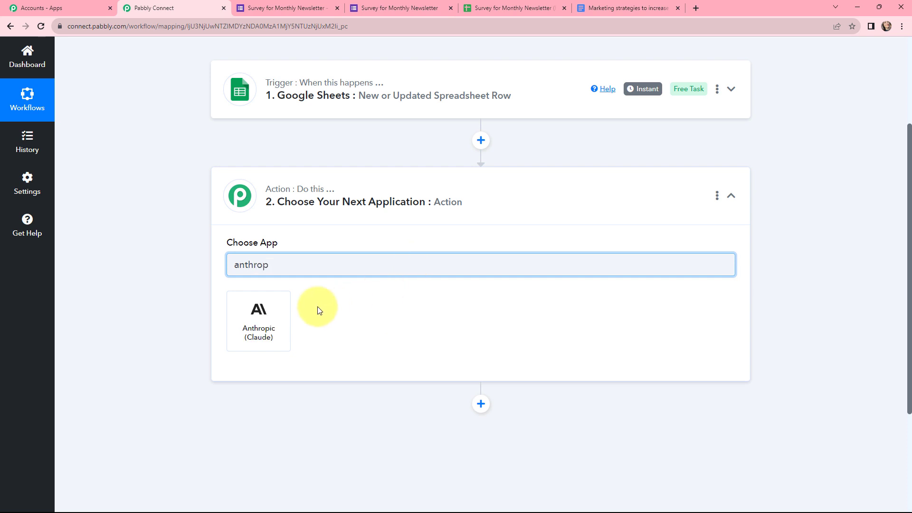
{"action": "left_click", "coordinate": [270, 319]}
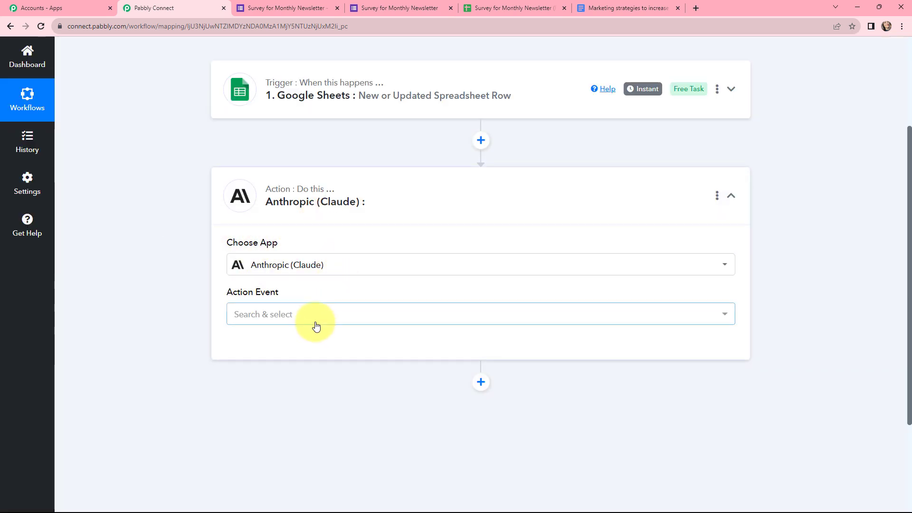
{"action": "left_click", "coordinate": [306, 317]}
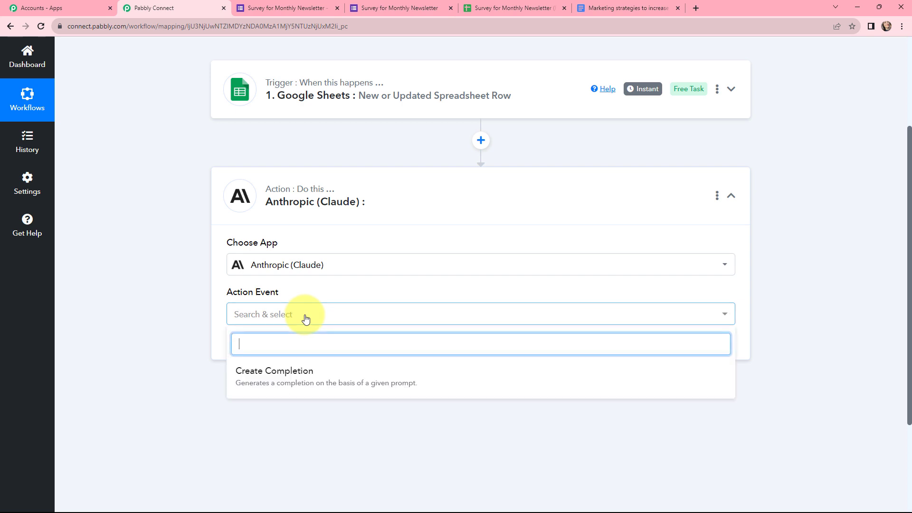
{"action": "left_click", "coordinate": [294, 381]}
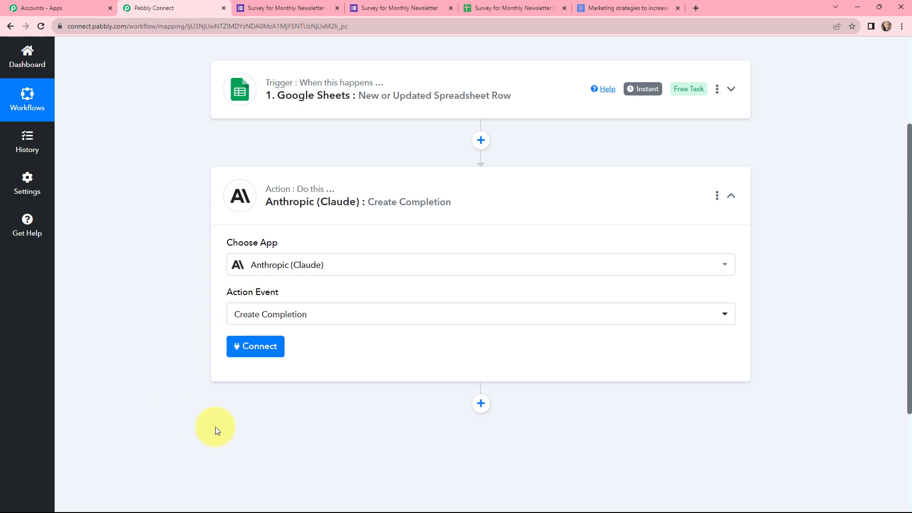
{"action": "left_click", "coordinate": [250, 347]}
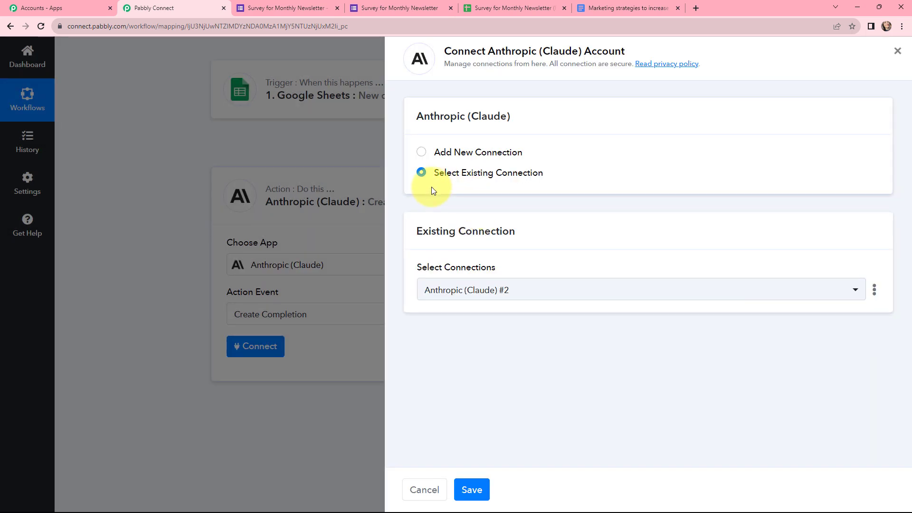
Step: Check the new-connection API key requirement, then save using the existing Anthropic (Claude) #2 connection
{"action": "left_click", "coordinate": [422, 152]}
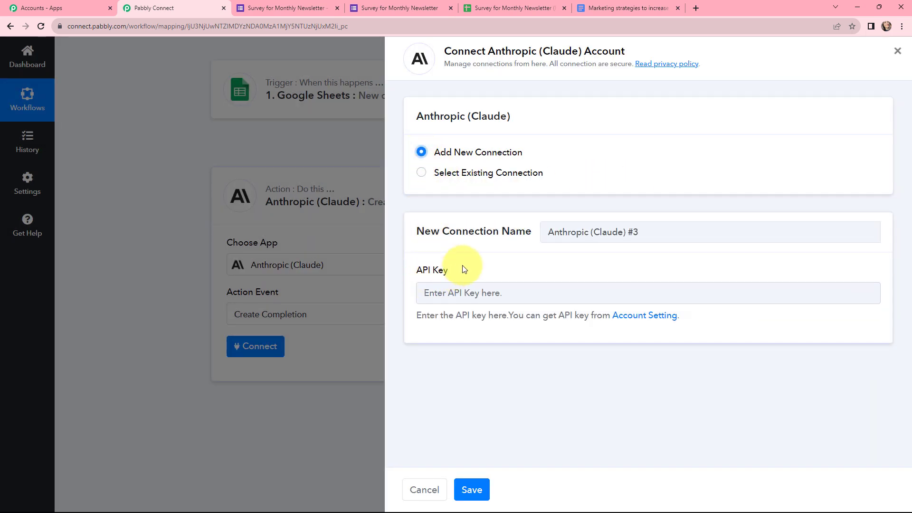
{"action": "left_click_drag", "start_coordinate": [459, 274], "coordinate": [420, 277]}
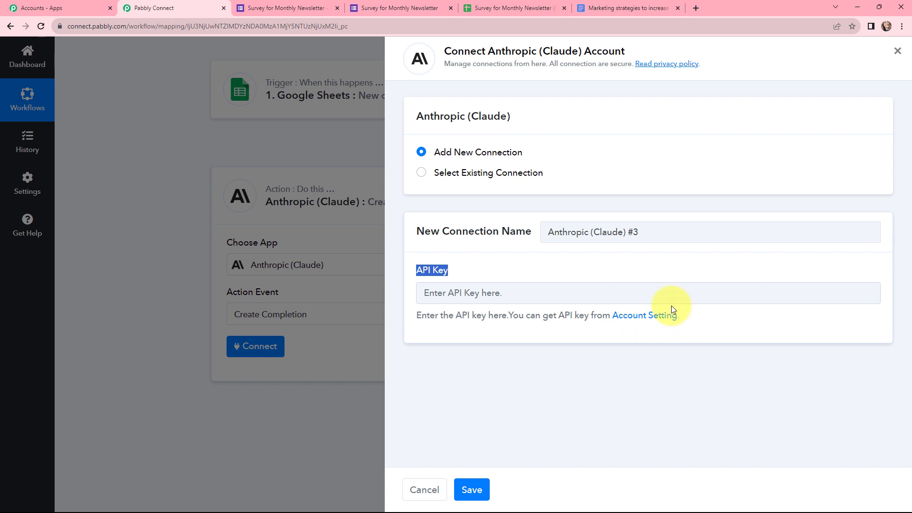
{"action": "left_click", "coordinate": [460, 269]}
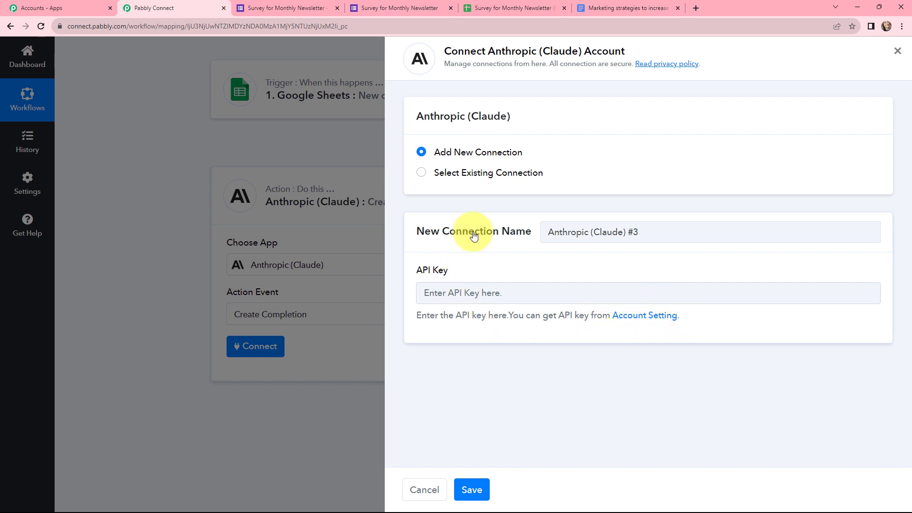
{"action": "left_click", "coordinate": [424, 174]}
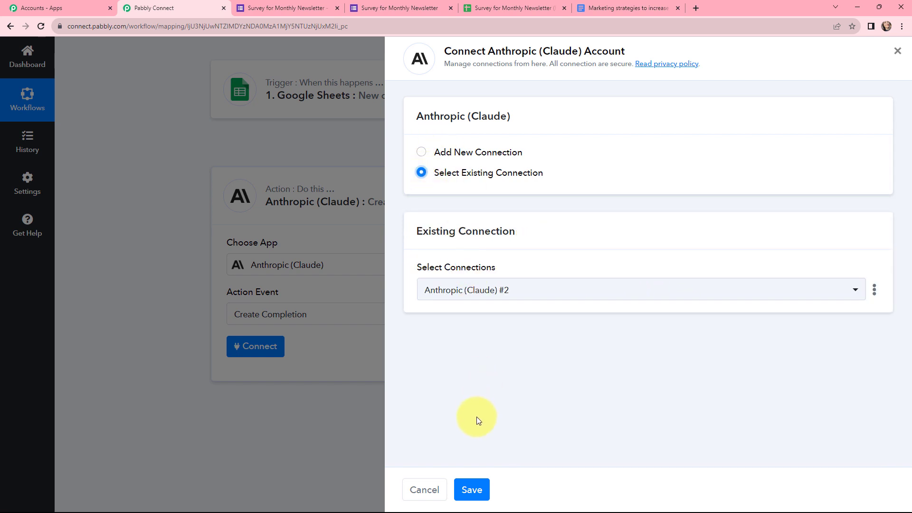
{"action": "left_click", "coordinate": [476, 485]}
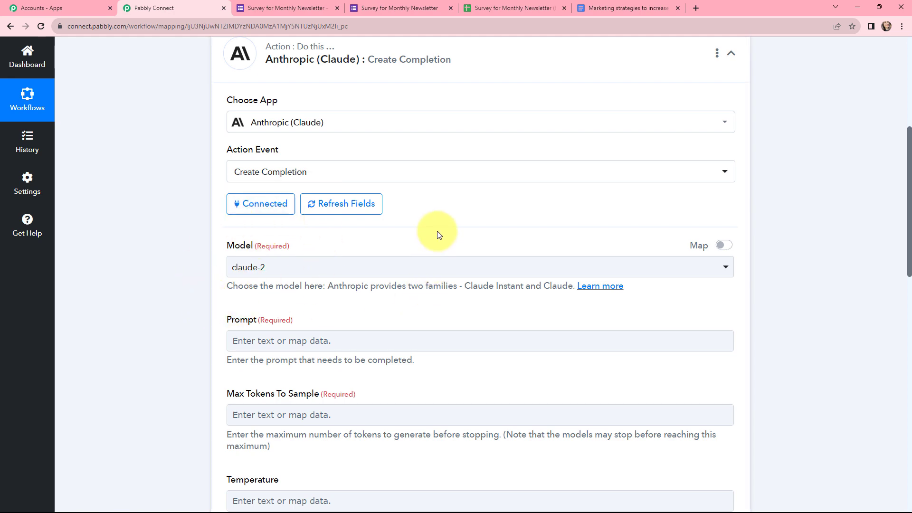
Step: Write the prompt 'Write an article on the topic' followed by the mapped Suggest A Topic field
{"action": "scroll", "coordinate": [459, 209], "scroll_direction": "down", "scroll_amount": 4}
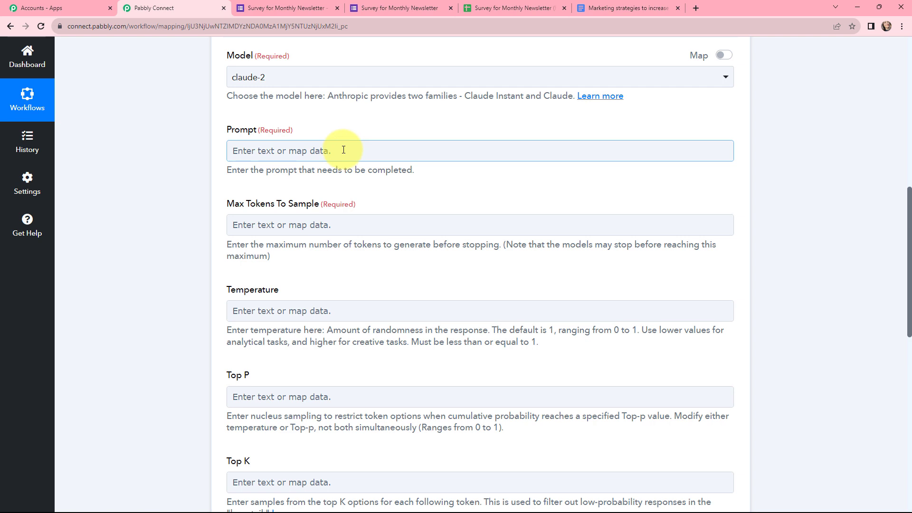
{"action": "left_click", "coordinate": [343, 150]}
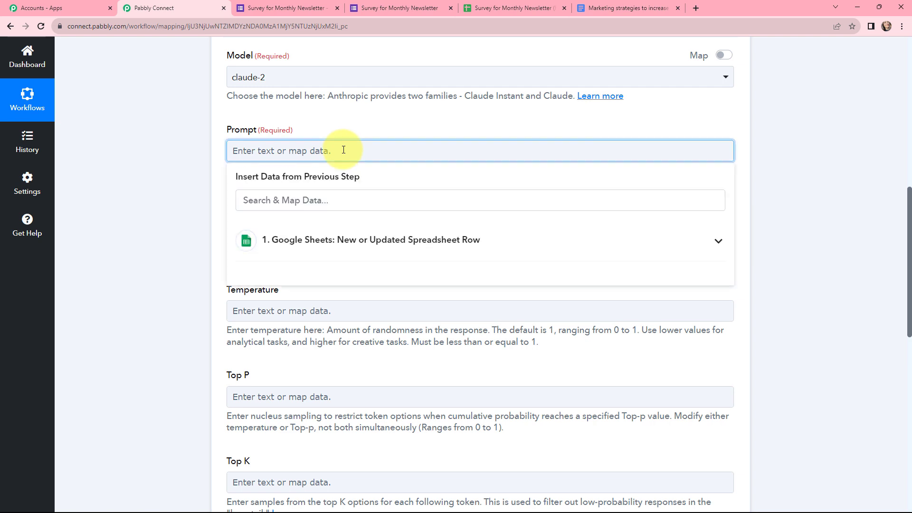
{"action": "type", "text": "Write an article"}
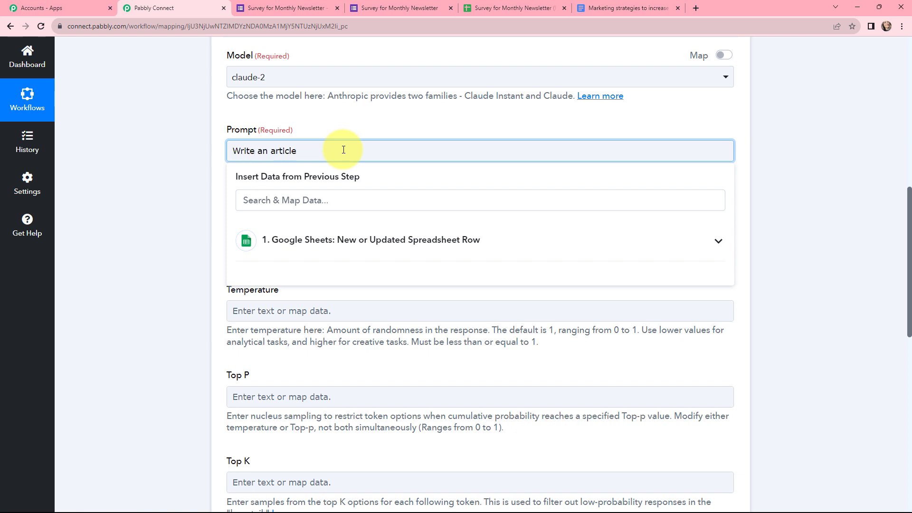
{"action": "type", "text": " on the topic"}
{"action": "key", "text": "Return"}
{"action": "left_click", "coordinate": [342, 251]}
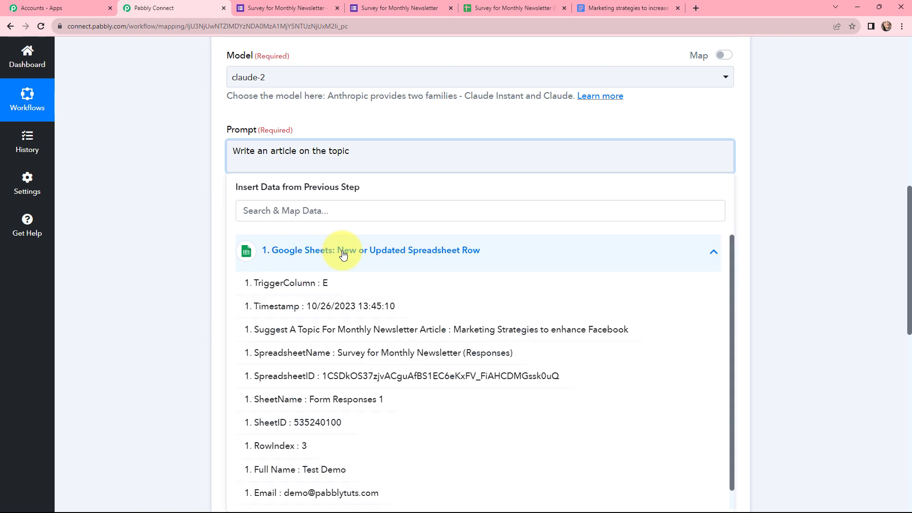
{"action": "left_click", "coordinate": [369, 329]}
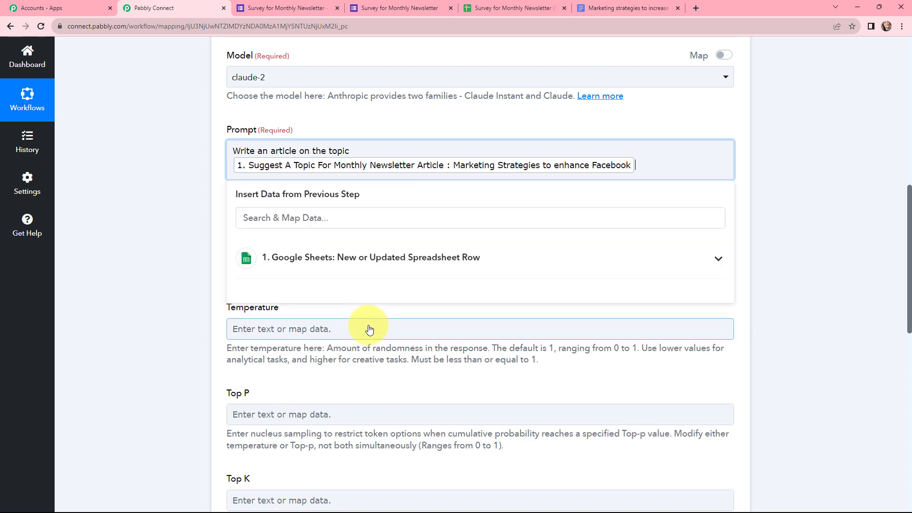
{"action": "left_click", "coordinate": [335, 127]}
Step: Set Max Tokens To Sample to 400 and Temperature to 1
{"action": "scroll", "coordinate": [285, 161], "scroll_direction": "down", "scroll_amount": 1}
{"action": "left_click", "coordinate": [235, 190]}
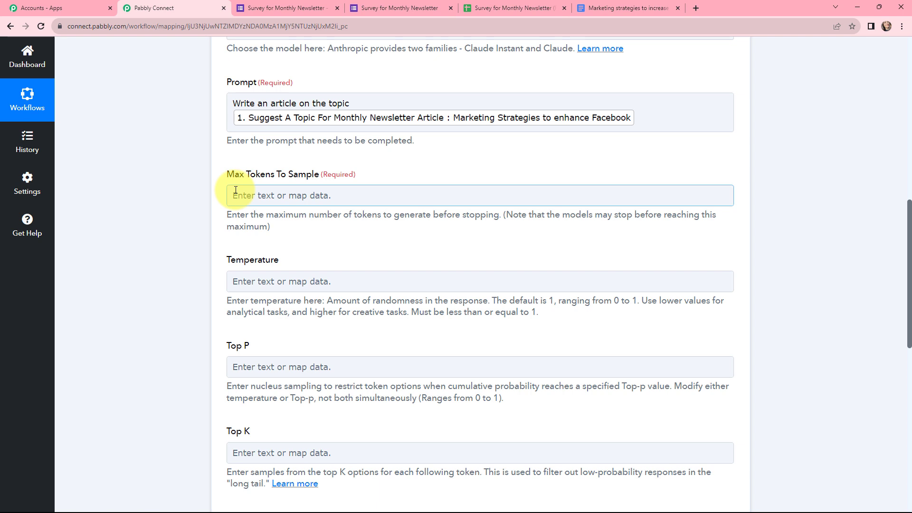
{"action": "left_click", "coordinate": [259, 197]}
{"action": "type", "text": "400"}
{"action": "scroll", "coordinate": [242, 223], "scroll_direction": "down", "scroll_amount": 1}
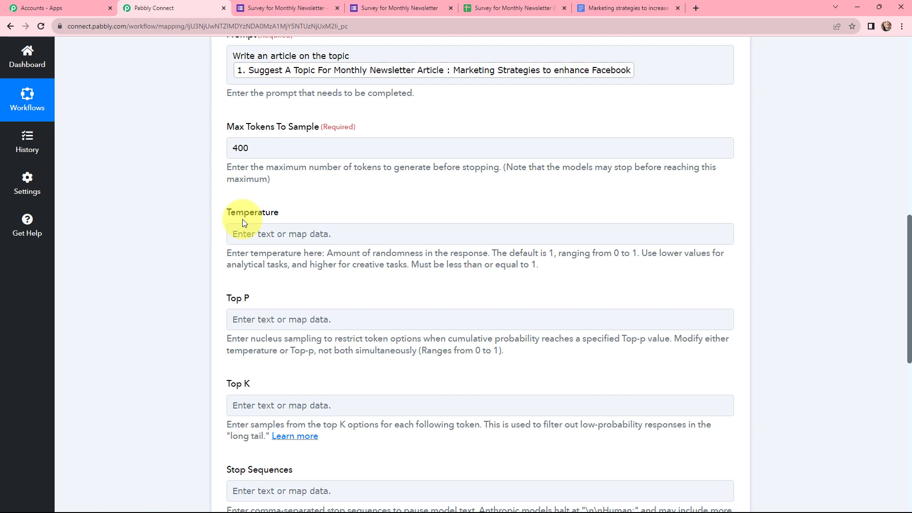
{"action": "left_click", "coordinate": [249, 233]}
{"action": "type", "text": "1"}
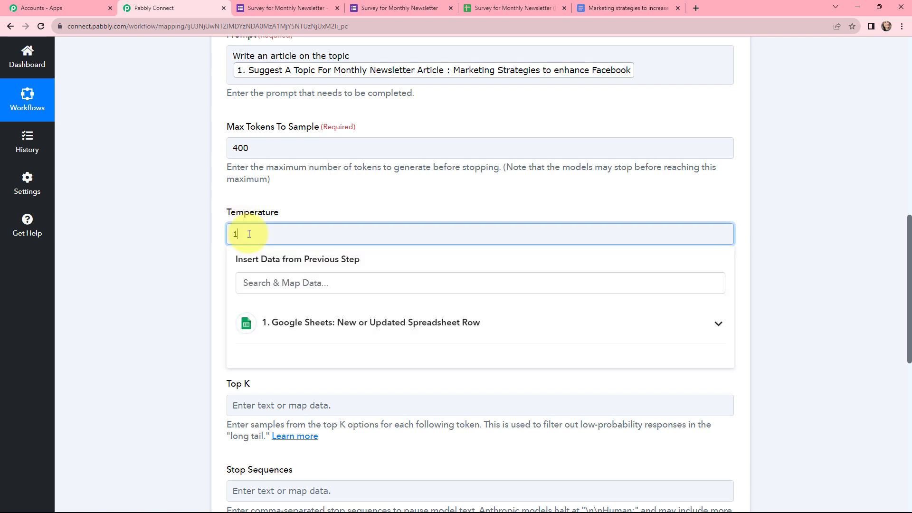
{"action": "left_click", "coordinate": [295, 193]}
{"action": "scroll", "coordinate": [241, 163], "scroll_direction": "down", "scroll_amount": 3}
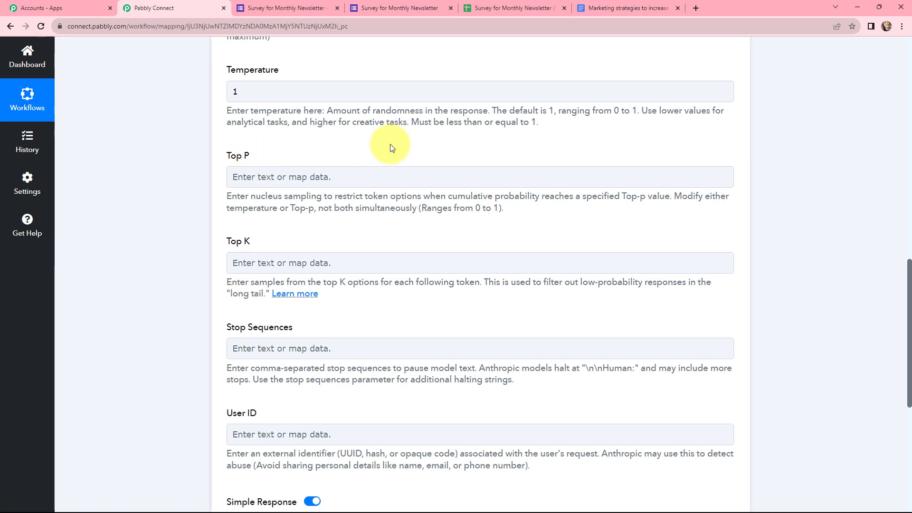
{"action": "scroll", "coordinate": [390, 147], "scroll_direction": "down", "scroll_amount": 4}
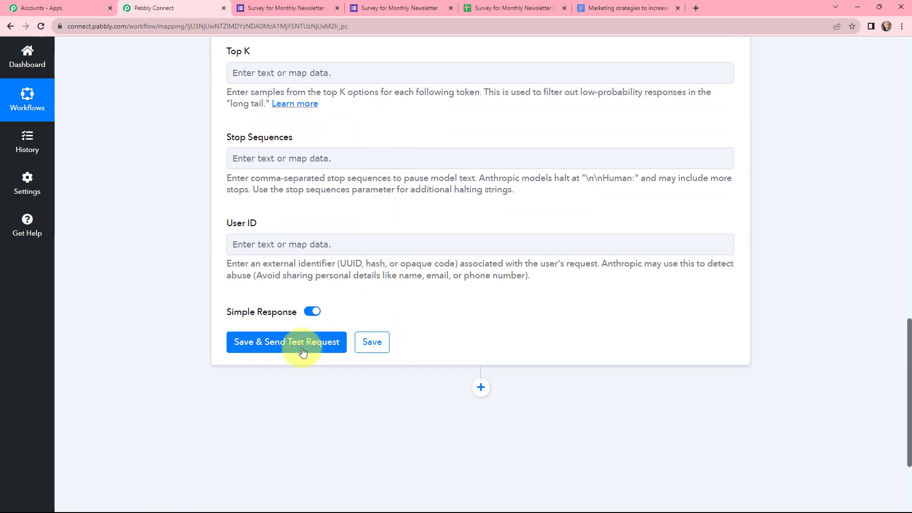
Step: Send a test request and check the response's max_tokens stop reason and claude-2.0 model
{"action": "left_click", "coordinate": [283, 343]}
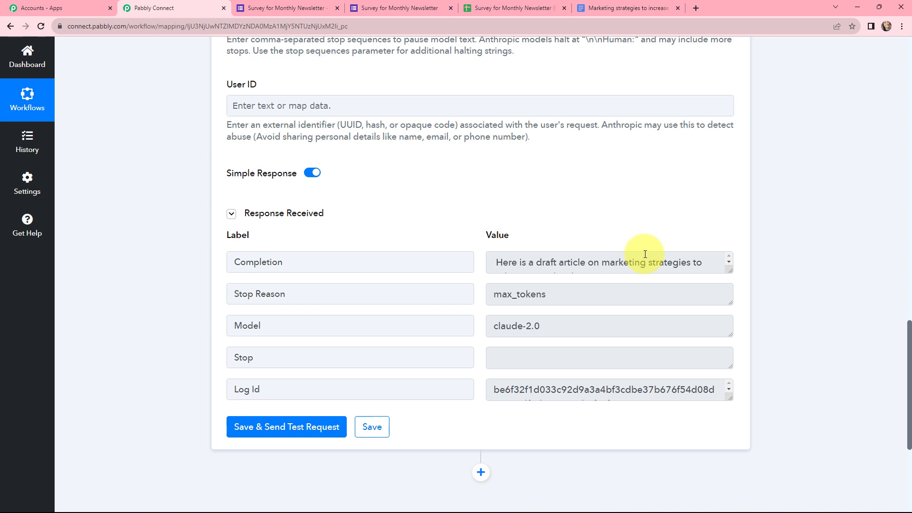
{"action": "left_click_drag", "start_coordinate": [729, 271], "coordinate": [727, 408]}
{"action": "scroll", "coordinate": [699, 320], "scroll_direction": "down", "scroll_amount": 10}
{"action": "scroll", "coordinate": [778, 305], "scroll_direction": "down", "scroll_amount": 3}
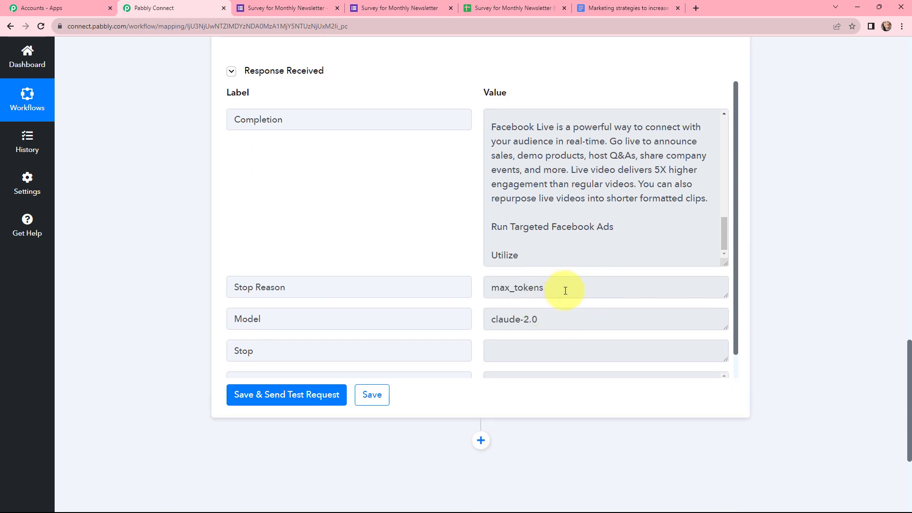
{"action": "left_click_drag", "start_coordinate": [565, 291], "coordinate": [486, 291]}
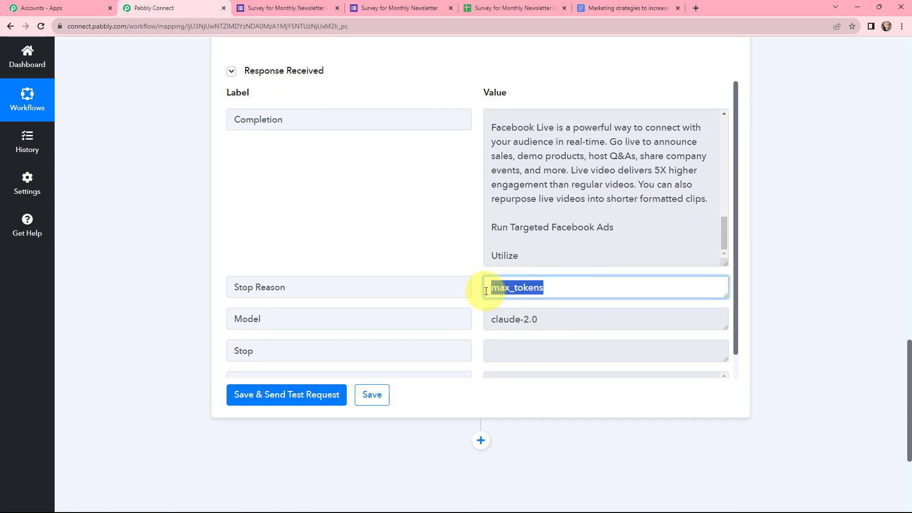
{"action": "left_click", "coordinate": [546, 320]}
{"action": "left_click_drag", "start_coordinate": [546, 320], "coordinate": [483, 320]}
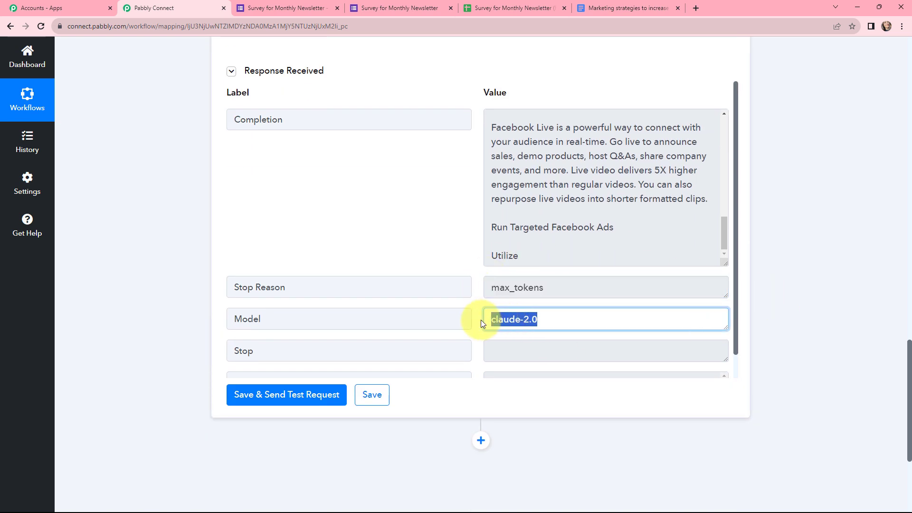
{"action": "left_click", "coordinate": [794, 295]}
Step: Review the opening line of the returned Facebook marketing strategies draft article
{"action": "scroll", "coordinate": [734, 267], "scroll_direction": "down", "scroll_amount": 1}
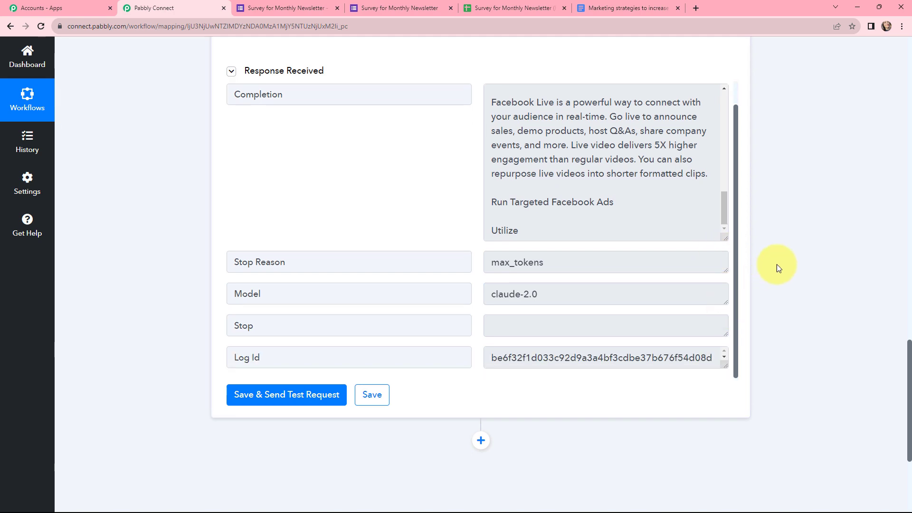
{"action": "scroll", "coordinate": [782, 254], "scroll_direction": "down", "scroll_amount": 4}
{"action": "scroll", "coordinate": [782, 254], "scroll_direction": "up", "scroll_amount": 5}
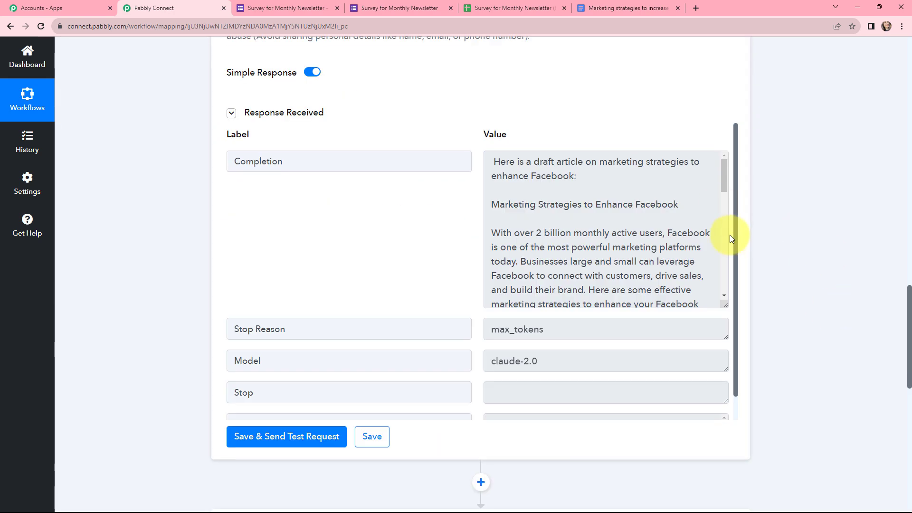
{"action": "left_click_drag", "start_coordinate": [591, 180], "coordinate": [492, 165]}
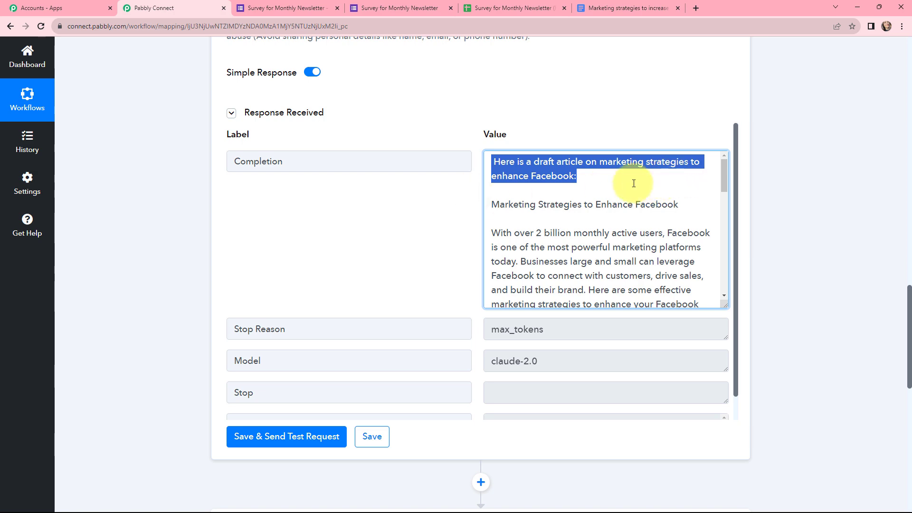
{"action": "scroll", "coordinate": [831, 159], "scroll_direction": "down", "scroll_amount": 6}
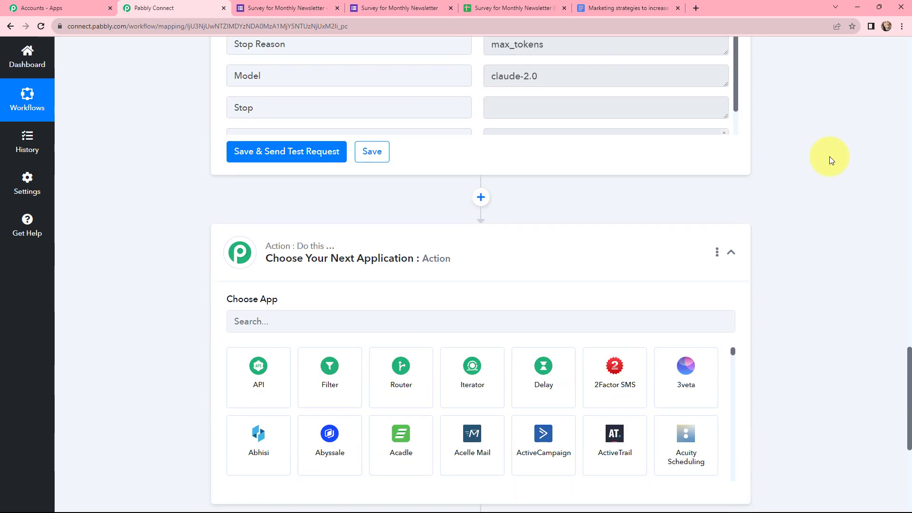
Step: Make step 3 a Text Formatter by Pabbly action with the Split Text event, then connect it
{"action": "left_click", "coordinate": [431, 321]}
{"action": "type", "text": "text"}
{"action": "left_click", "coordinate": [397, 377]}
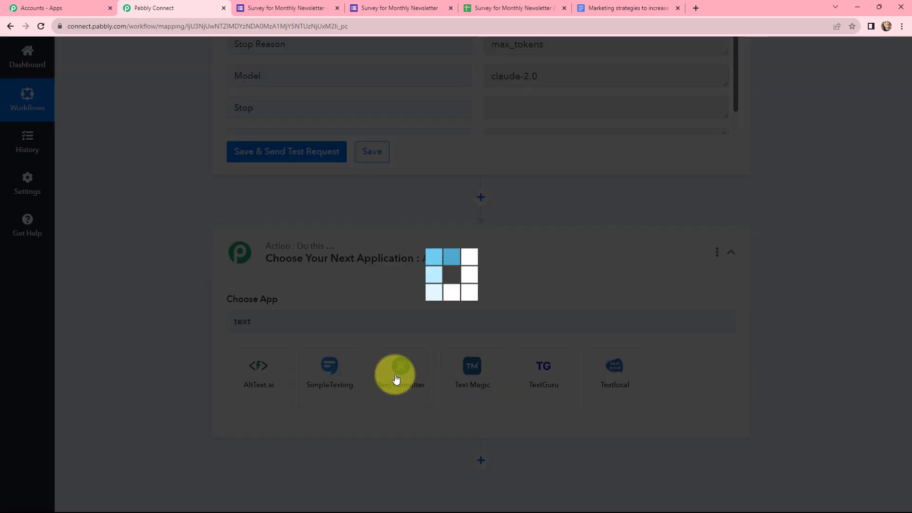
{"action": "scroll", "coordinate": [358, 348], "scroll_direction": "down", "scroll_amount": 2}
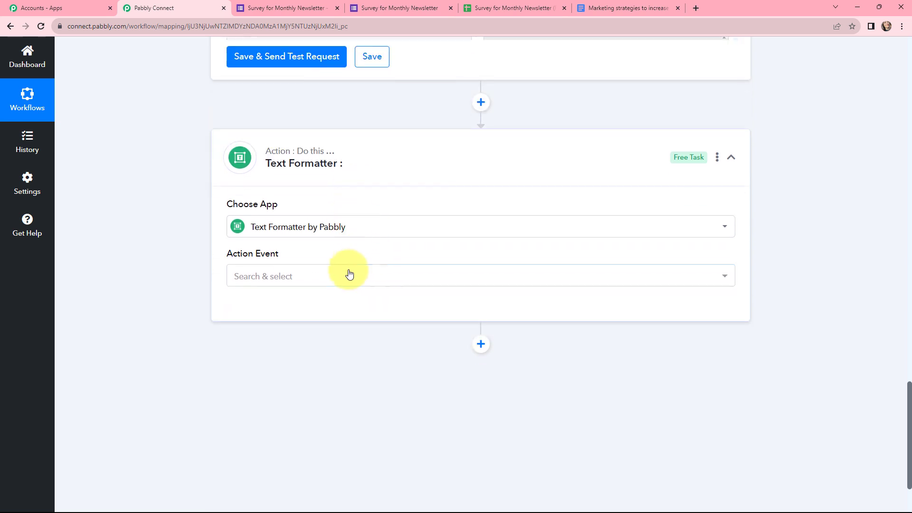
{"action": "left_click", "coordinate": [328, 284]}
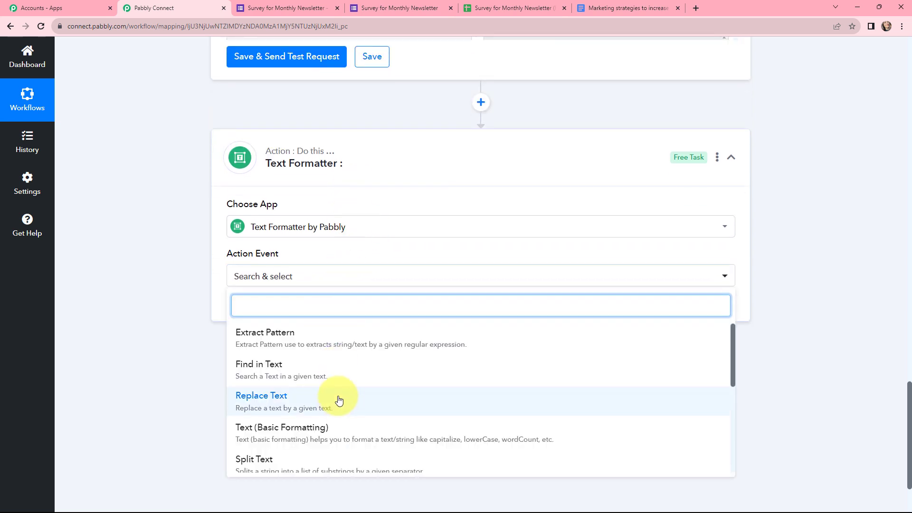
{"action": "scroll", "coordinate": [333, 392], "scroll_direction": "down", "scroll_amount": 2}
{"action": "left_click", "coordinate": [327, 377]}
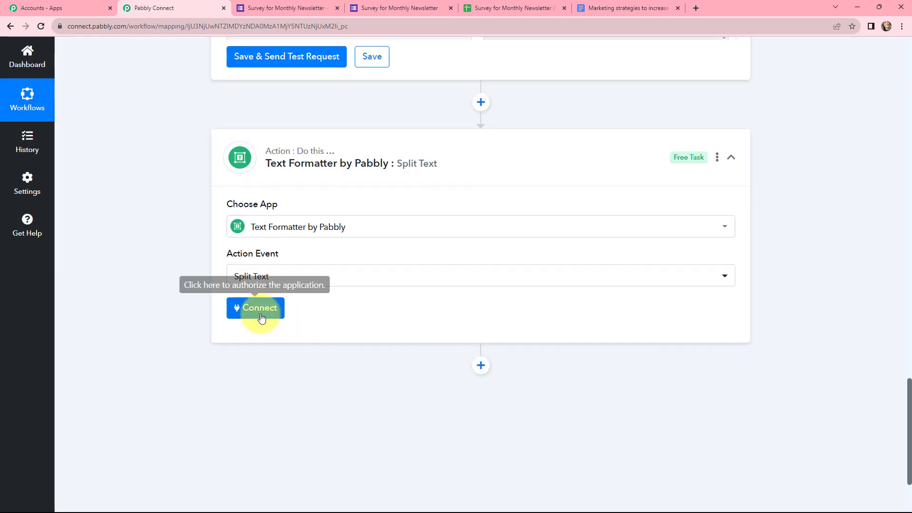
{"action": "left_click", "coordinate": [252, 311]}
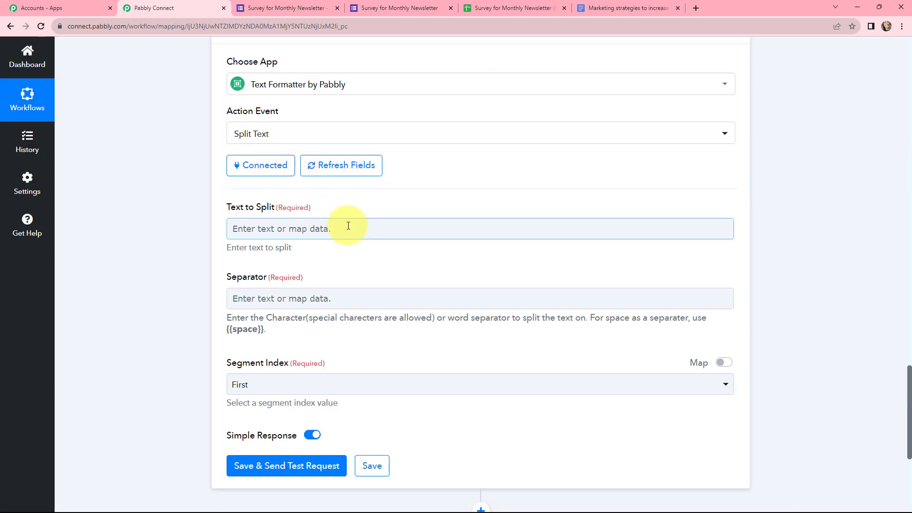
Step: Map Claude's Completion into the Text to Split field
{"action": "left_click", "coordinate": [348, 227]}
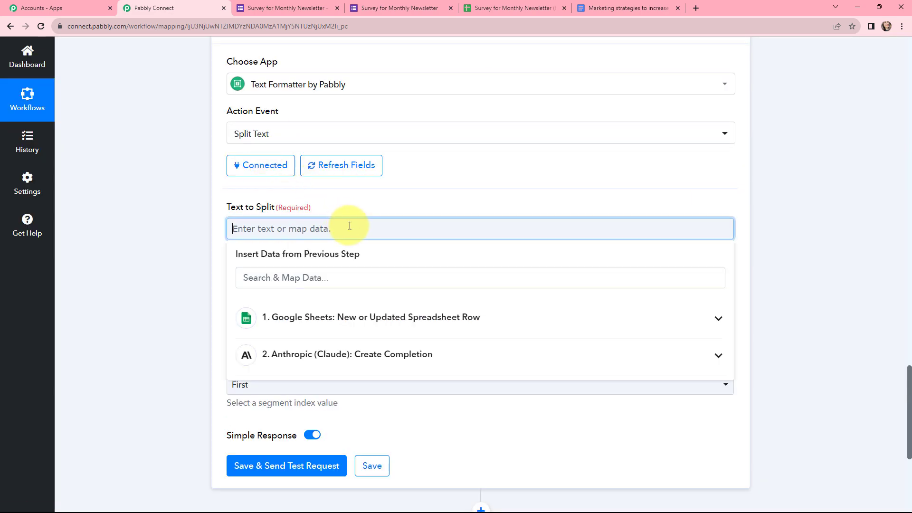
{"action": "left_click", "coordinate": [368, 358]}
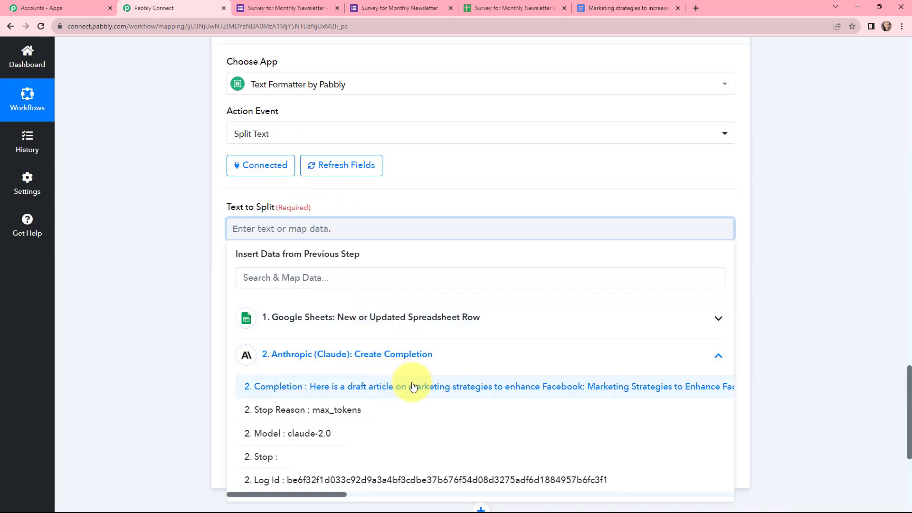
{"action": "left_click", "coordinate": [407, 387]}
{"action": "left_click", "coordinate": [411, 210]}
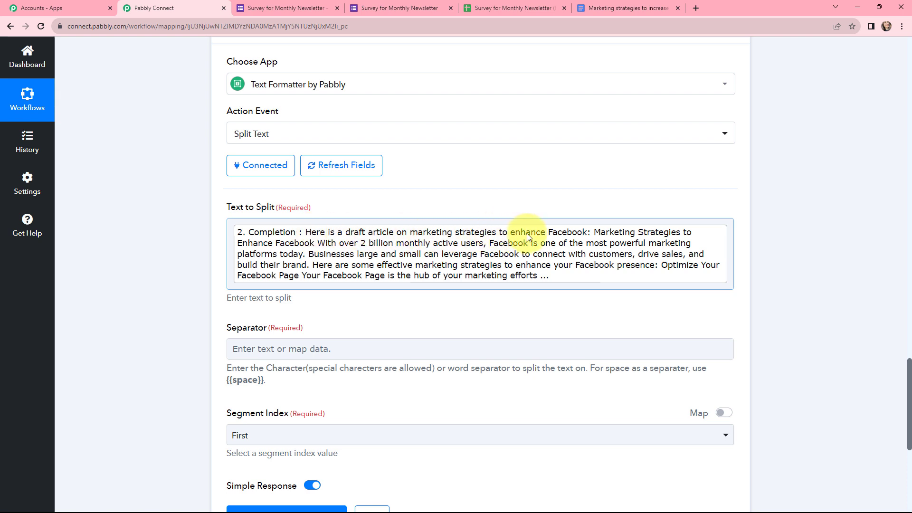
Step: Set the Separator to ':' and keep the Second segment
{"action": "scroll", "coordinate": [504, 163], "scroll_direction": "down", "scroll_amount": 2}
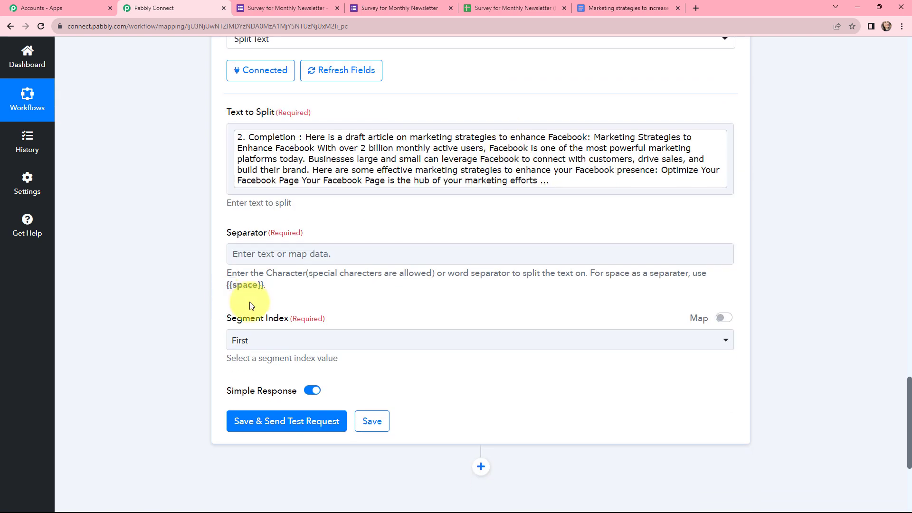
{"action": "double_click", "coordinate": [283, 286]}
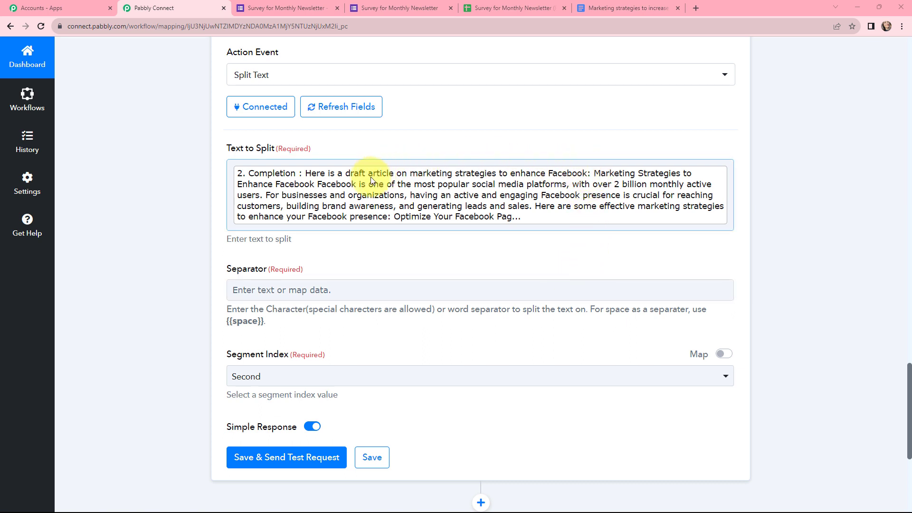
{"action": "left_click", "coordinate": [332, 291]}
{"action": "left_click", "coordinate": [325, 294]}
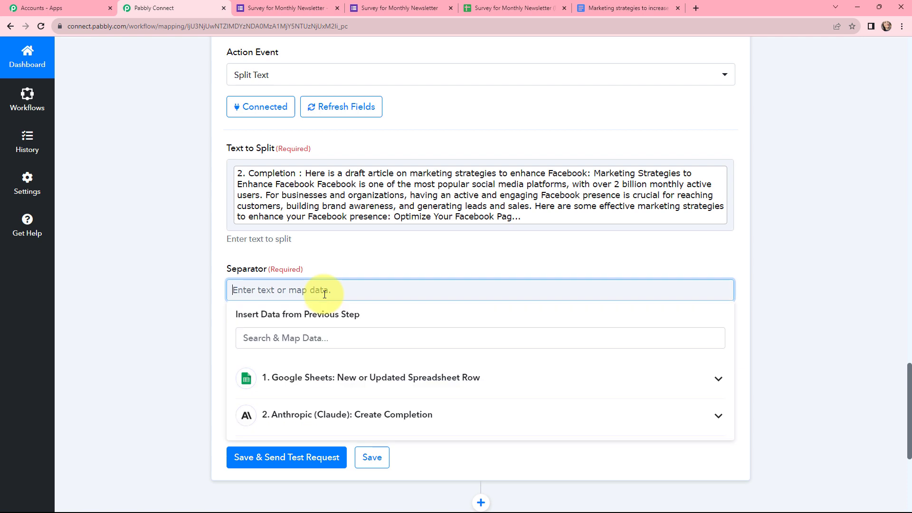
{"action": "type", "text": ":"}
{"action": "left_click", "coordinate": [342, 273]}
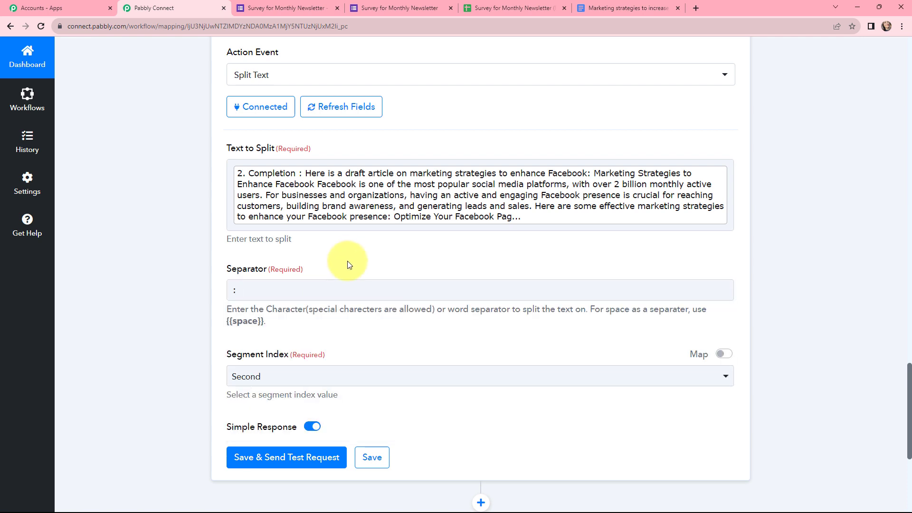
{"action": "scroll", "coordinate": [347, 261], "scroll_direction": "down", "scroll_amount": 1}
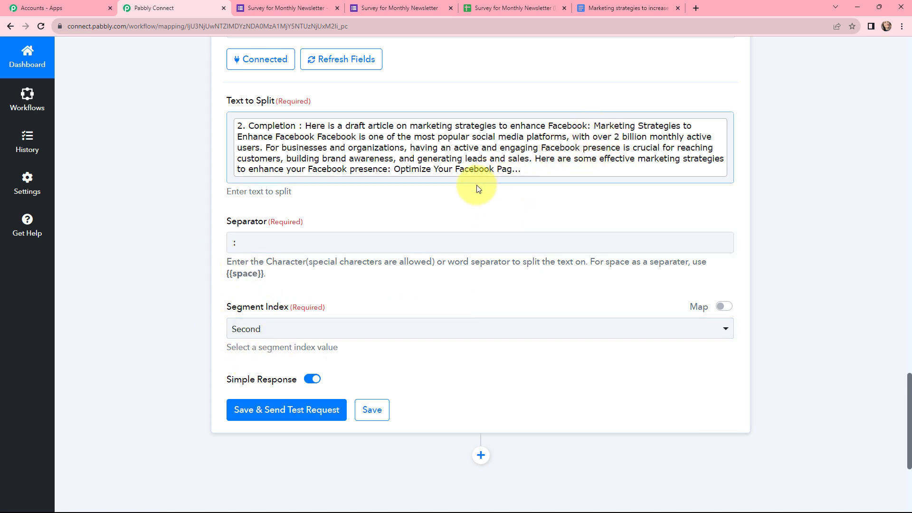
Step: Test the Split Text step and review its Result, starting 'Marketing Strategies to Enhance Facebook'
{"action": "left_click", "coordinate": [286, 410]}
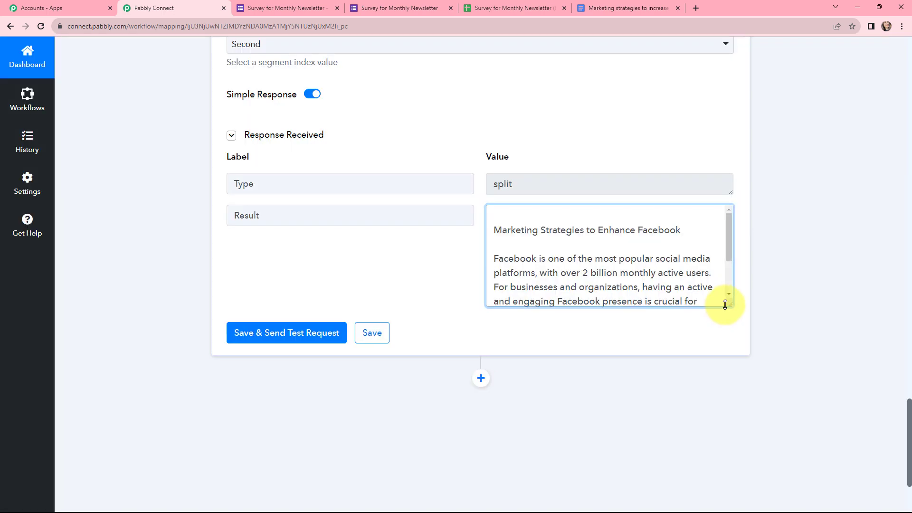
{"action": "left_click_drag", "start_coordinate": [723, 307], "coordinate": [728, 228]}
{"action": "scroll", "coordinate": [808, 233], "scroll_direction": "up", "scroll_amount": 7}
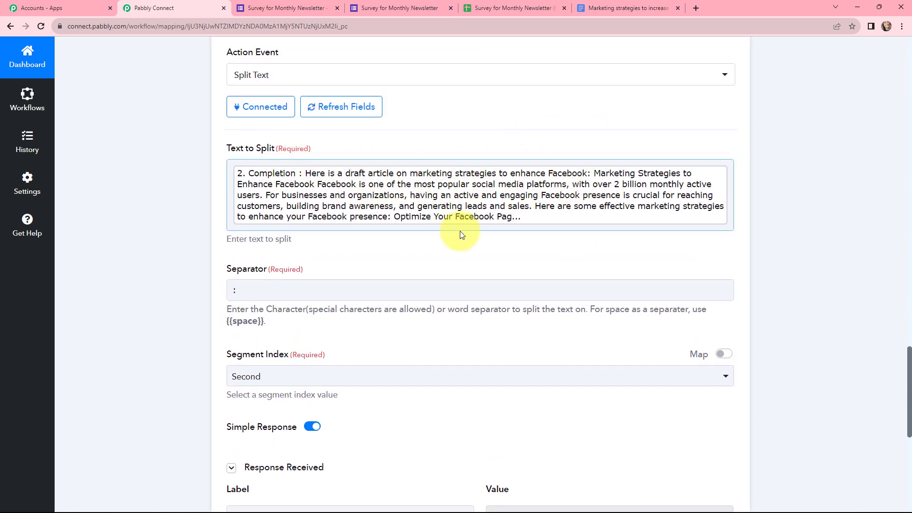
{"action": "scroll", "coordinate": [357, 250], "scroll_direction": "up", "scroll_amount": 2}
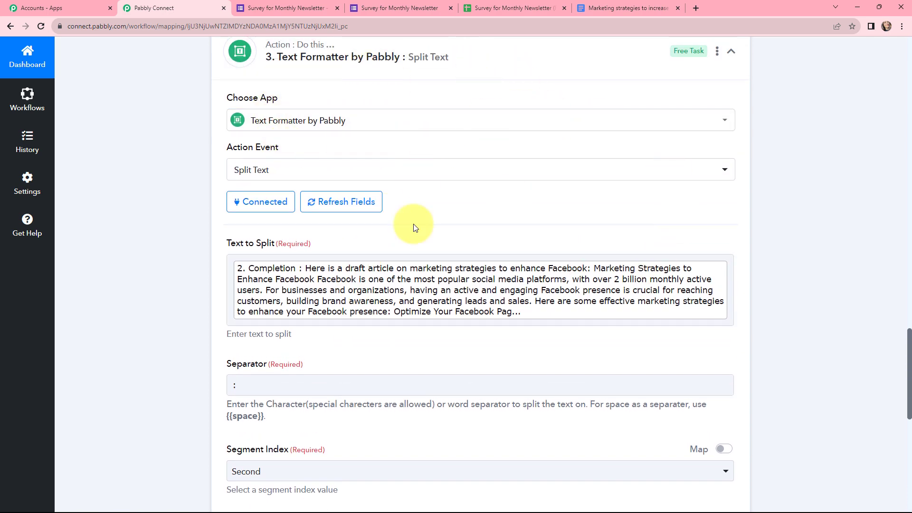
{"action": "scroll", "coordinate": [811, 153], "scroll_direction": "up", "scroll_amount": 1}
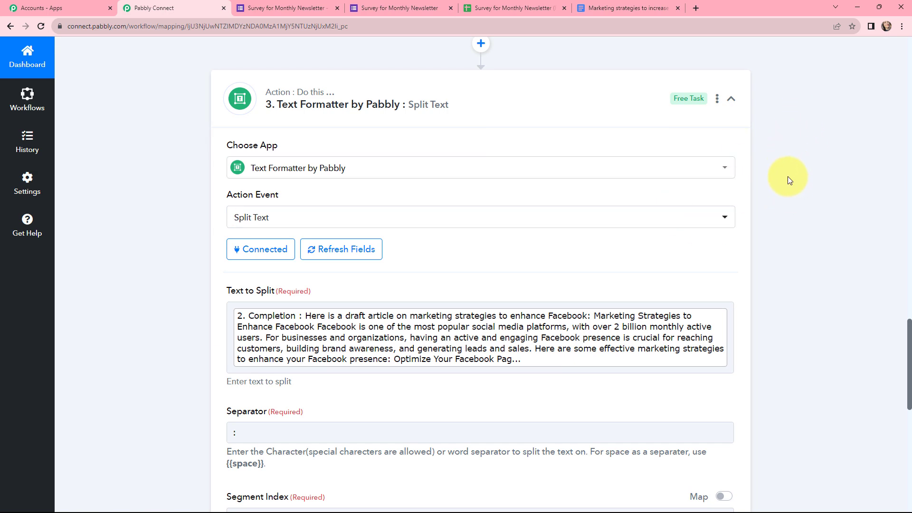
{"action": "scroll", "coordinate": [788, 176], "scroll_direction": "down", "scroll_amount": 10}
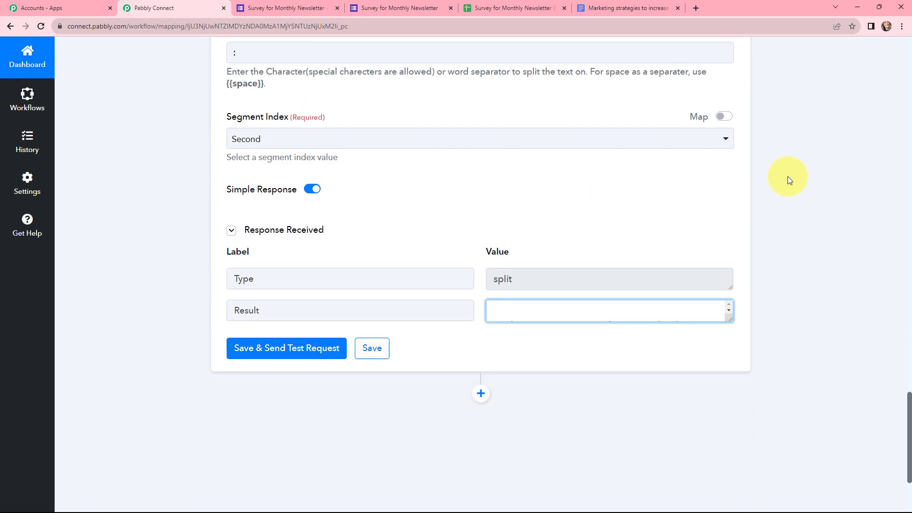
Step: Add a Google Docs 'Create a Blank Document' action after the formatter and begin account connection
{"action": "left_click", "coordinate": [481, 245]}
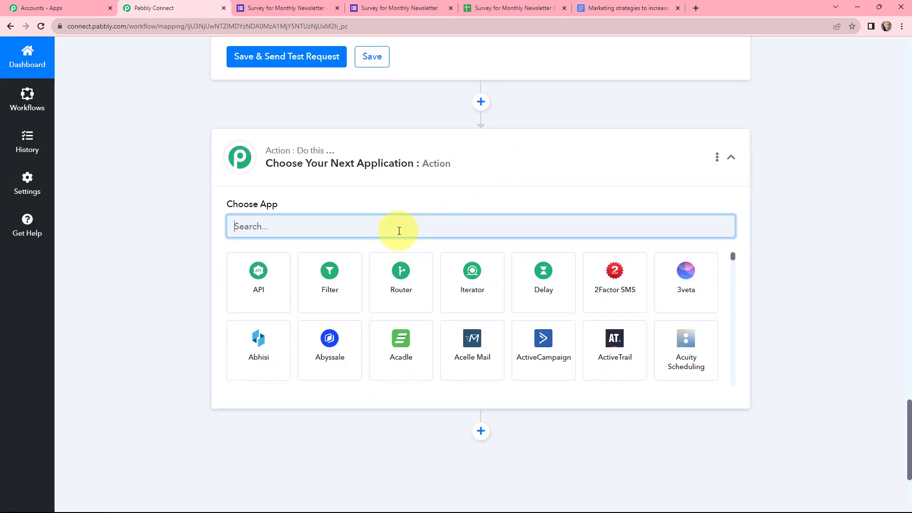
{"action": "type", "text": "google"}
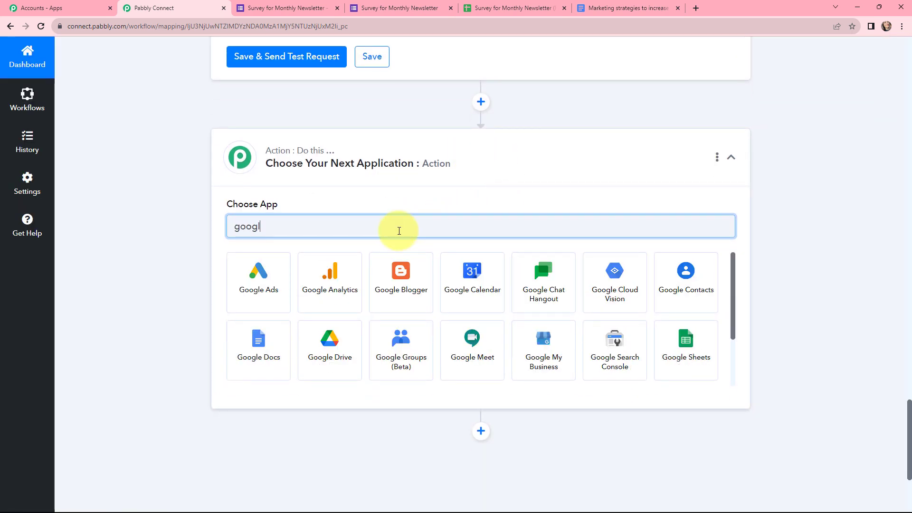
{"action": "left_click", "coordinate": [278, 338]}
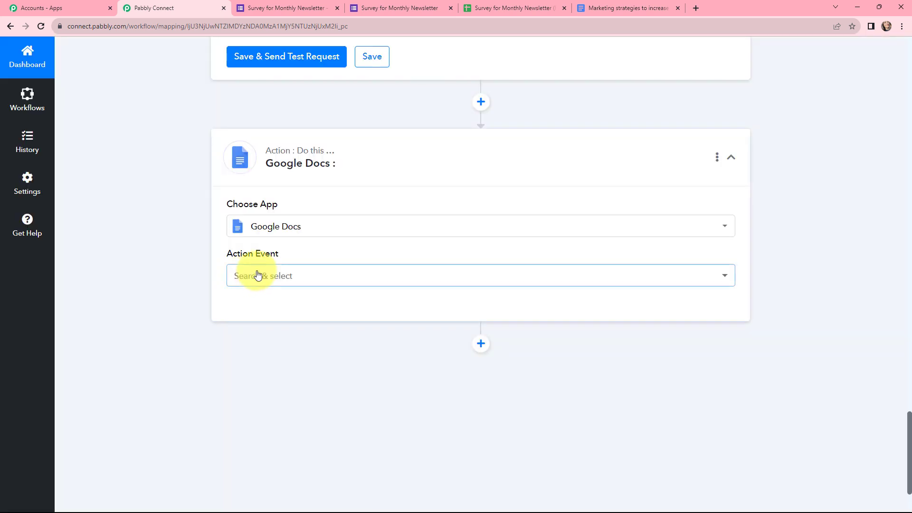
{"action": "left_click", "coordinate": [258, 276]}
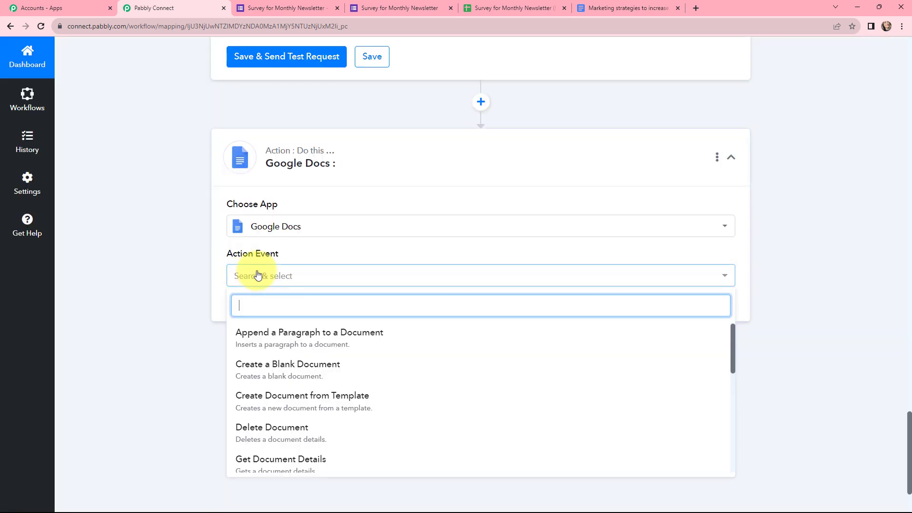
{"action": "left_click", "coordinate": [285, 367]}
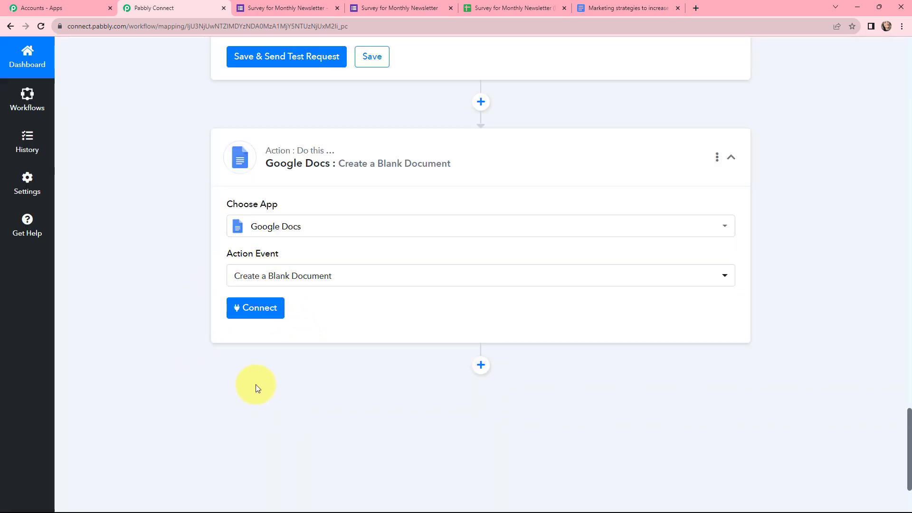
{"action": "left_click", "coordinate": [257, 311]}
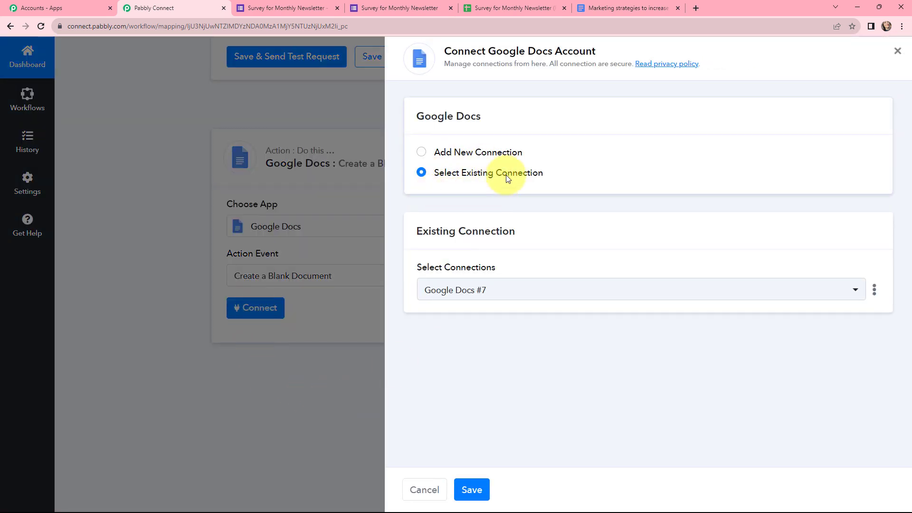
Step: Create a new Google Docs connection by signing in with Google and granting Pabbly access
{"action": "left_click", "coordinate": [422, 153]}
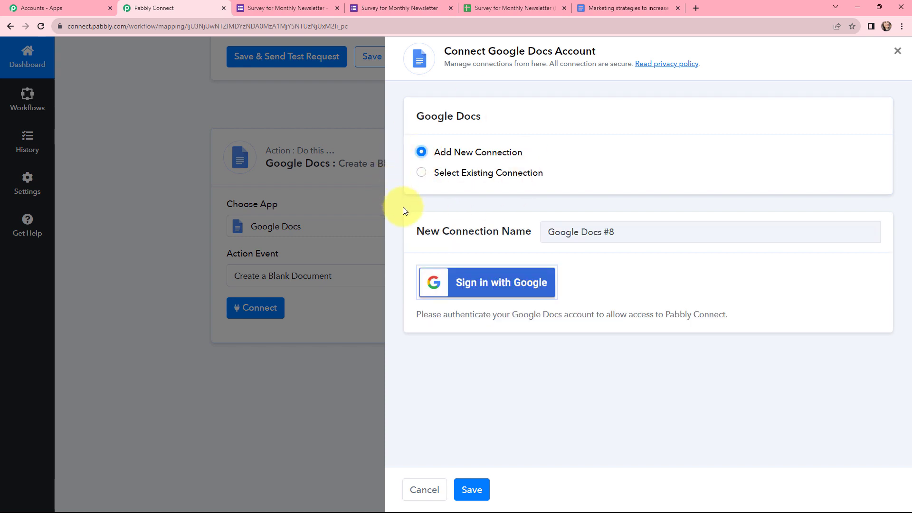
{"action": "left_click", "coordinate": [486, 280]}
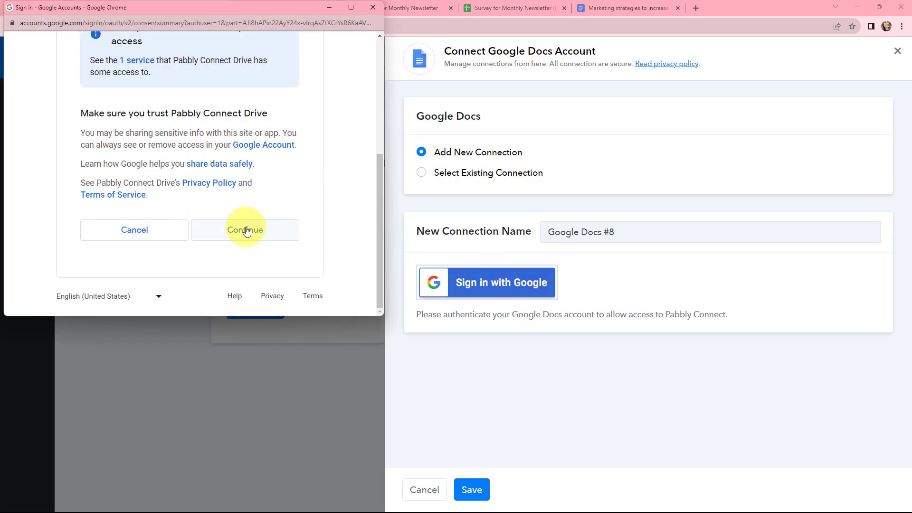
{"action": "left_click", "coordinate": [245, 231]}
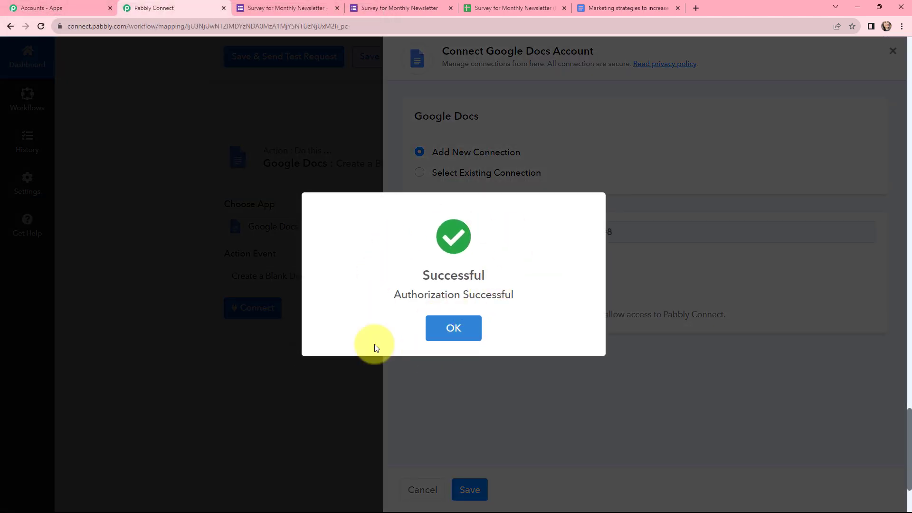
{"action": "scroll", "coordinate": [454, 237], "scroll_direction": "down", "scroll_amount": 2}
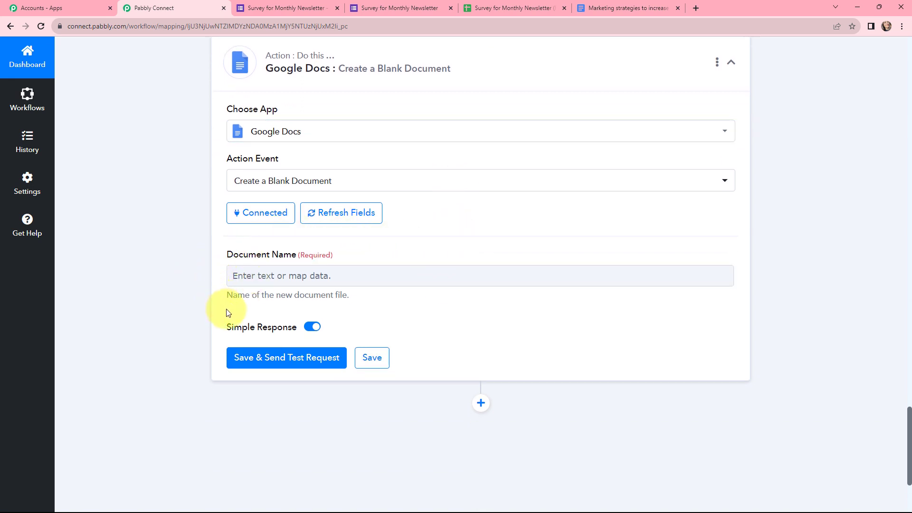
Step: Map the sheet's suggested topic into Document Name and test, creating 'Marketing Strategies to enhance Facebook'
{"action": "left_click", "coordinate": [319, 284]}
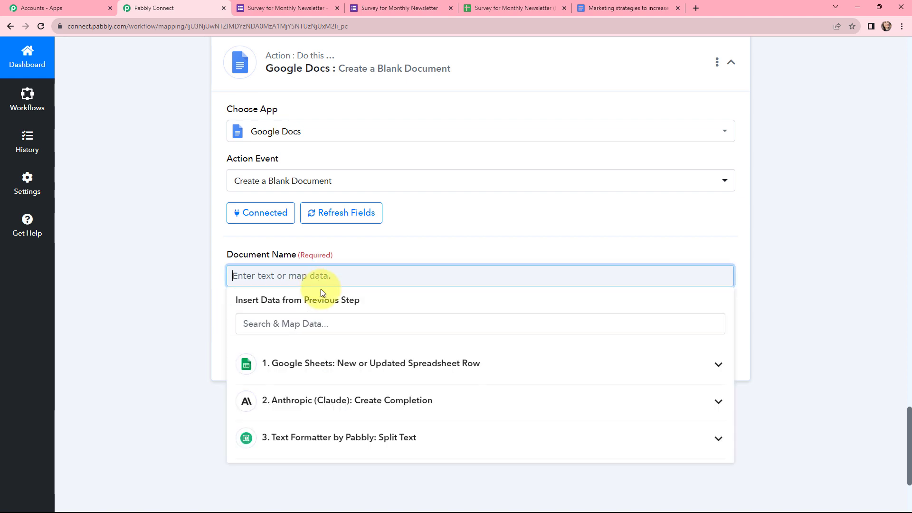
{"action": "left_click", "coordinate": [345, 358]}
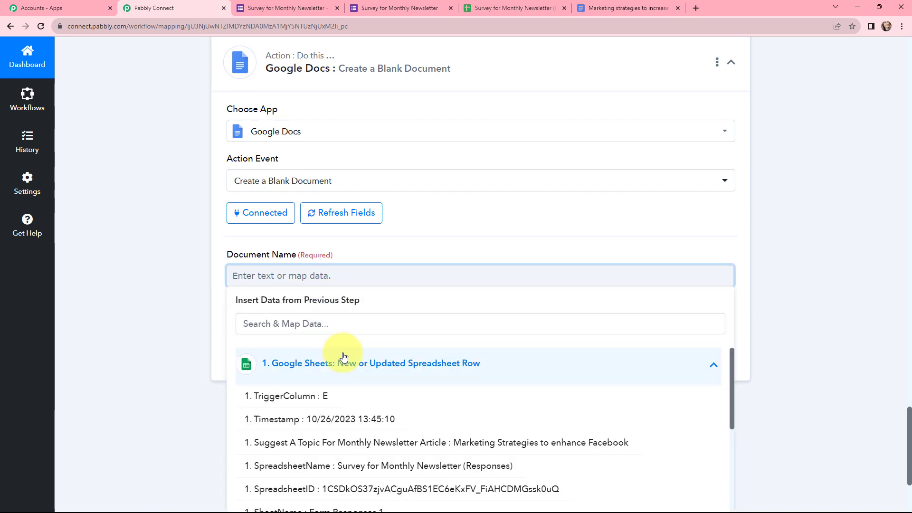
{"action": "left_click", "coordinate": [492, 449]}
{"action": "left_click", "coordinate": [184, 245]}
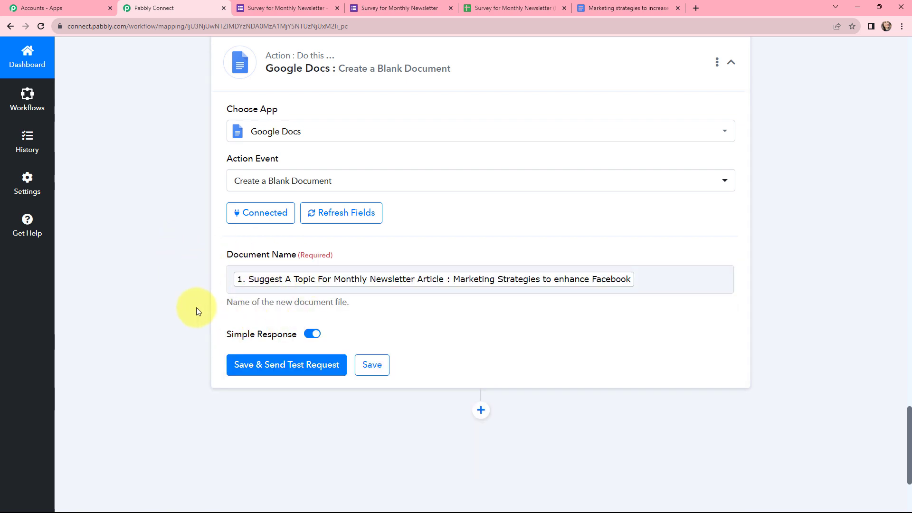
{"action": "scroll", "coordinate": [196, 307], "scroll_direction": "down", "scroll_amount": 1}
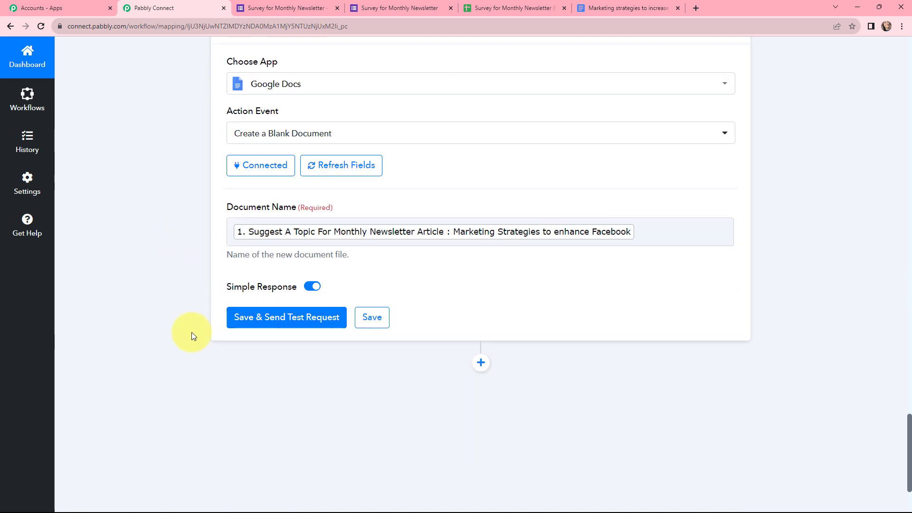
{"action": "left_click", "coordinate": [281, 317]}
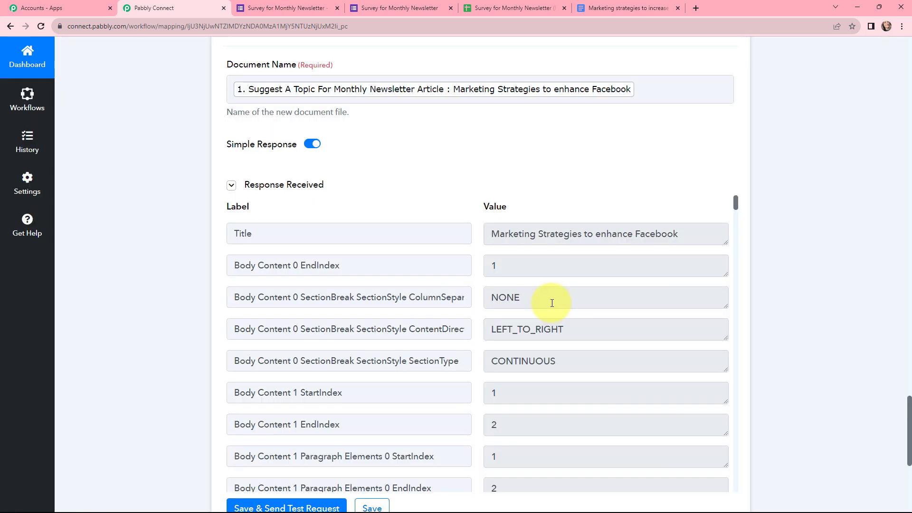
{"action": "scroll", "coordinate": [552, 303], "scroll_direction": "down", "scroll_amount": 1}
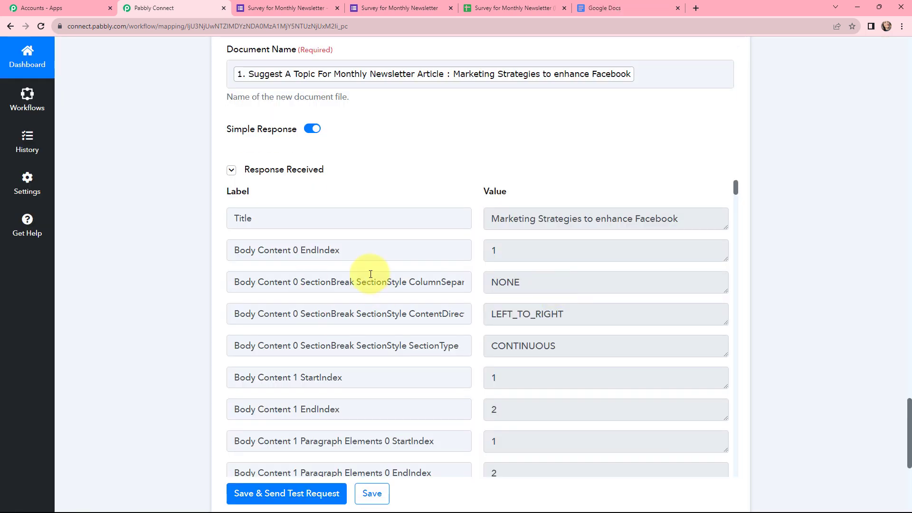
Step: Check the empty 'Marketing Strategies to enhance Facebook' document in Google Docs, then return to Pabbly
{"action": "left_click", "coordinate": [603, 11]}
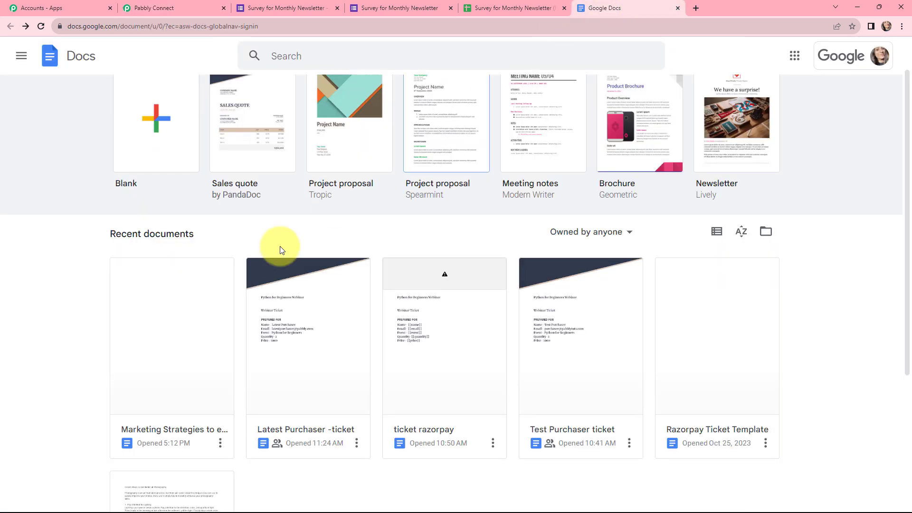
{"action": "left_click", "coordinate": [170, 334]}
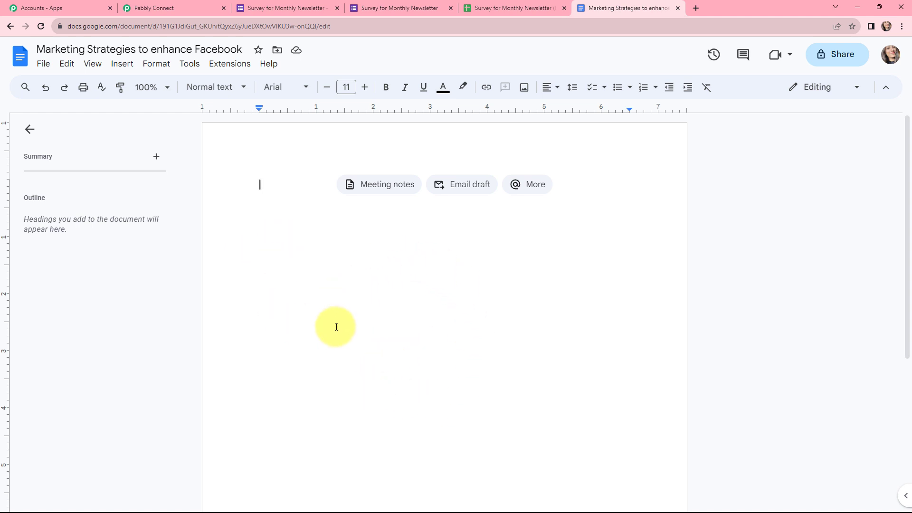
{"action": "left_click", "coordinate": [198, 5]}
{"action": "scroll", "coordinate": [591, 263], "scroll_direction": "down", "scroll_amount": 6}
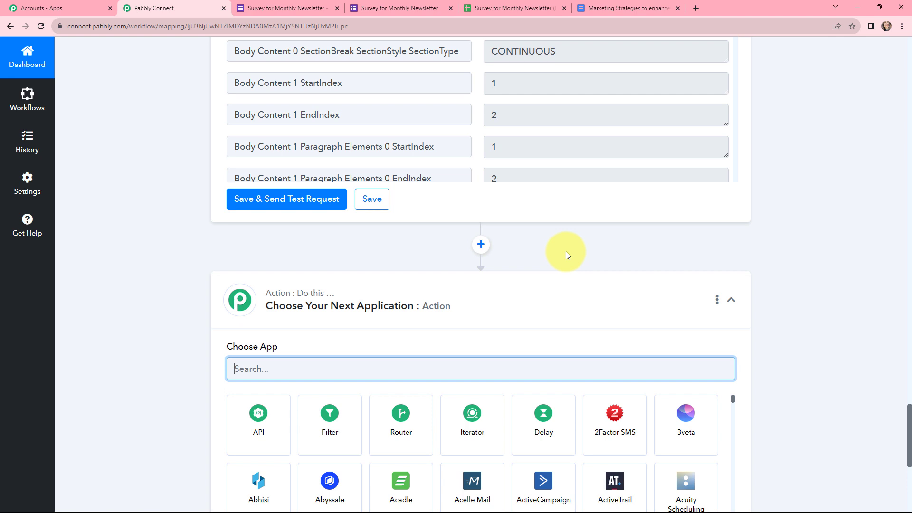
Step: Make the new step a Google Docs 'Append a Paragraph to a Document' action
{"action": "scroll", "coordinate": [566, 252], "scroll_direction": "down", "scroll_amount": 3}
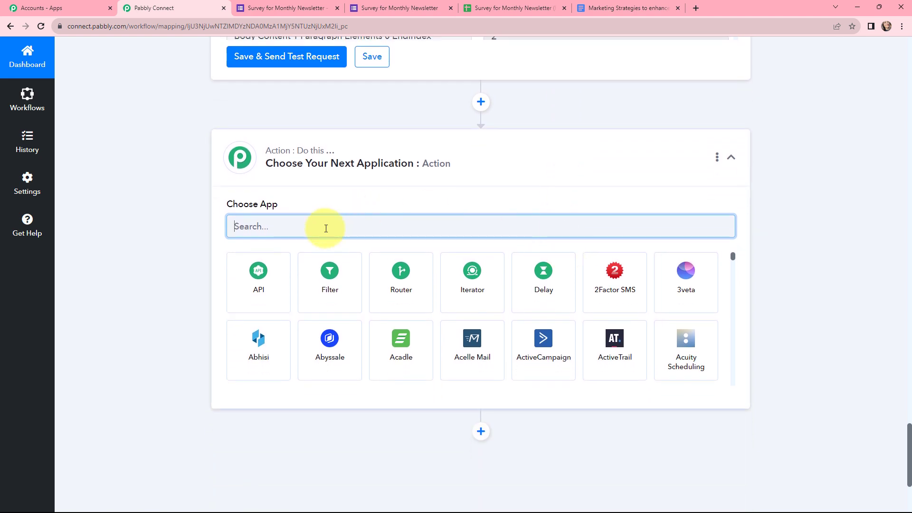
{"action": "type", "text": "GO"}
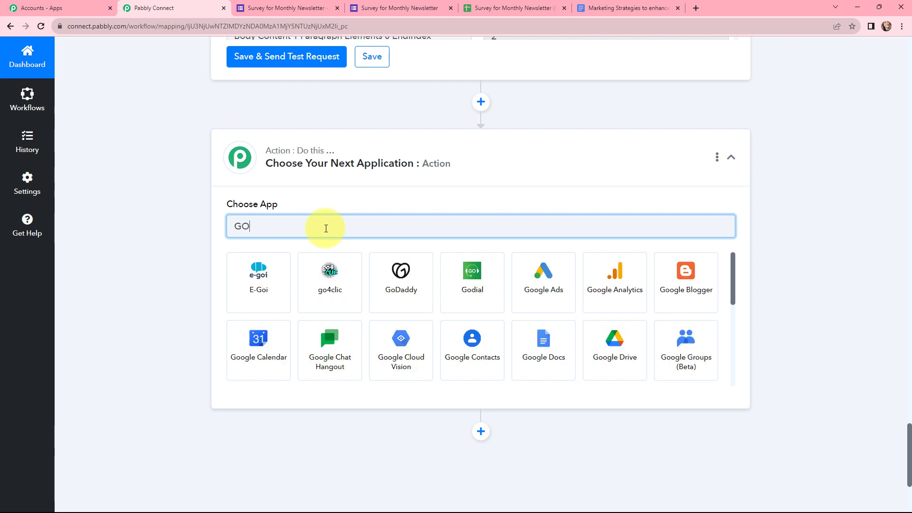
{"action": "type", "text": "OGLE"}
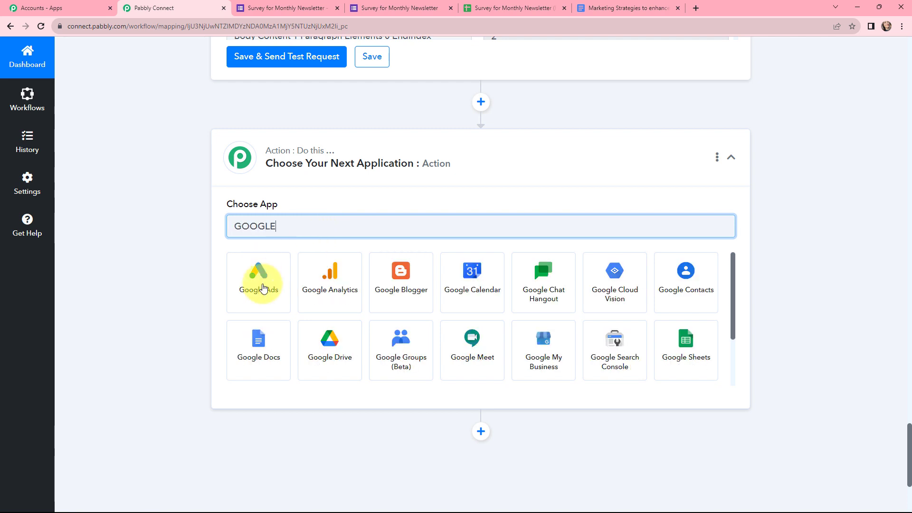
{"action": "left_click", "coordinate": [257, 344]}
{"action": "left_click", "coordinate": [288, 280]}
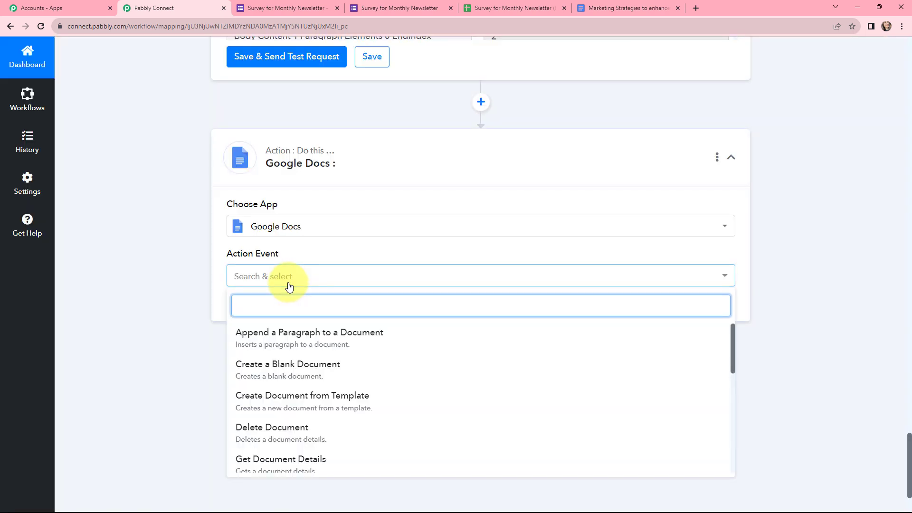
{"action": "left_click", "coordinate": [361, 342]}
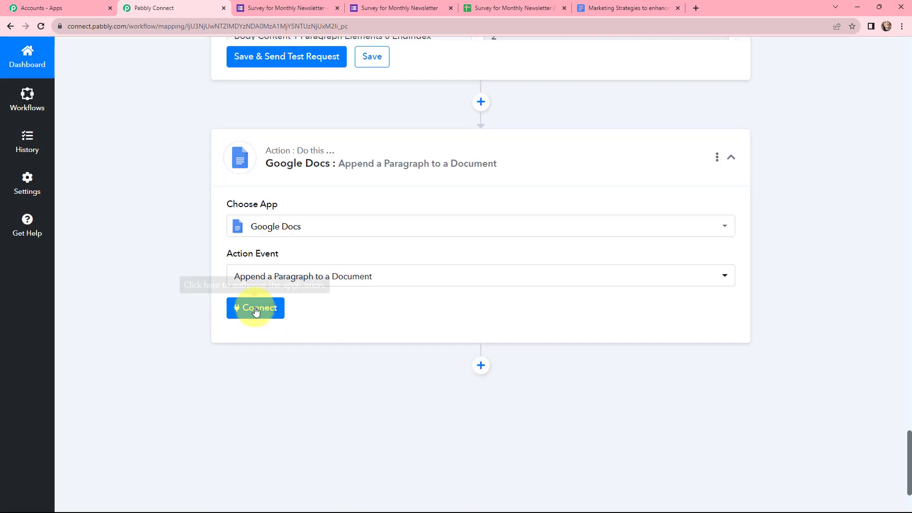
{"action": "left_click", "coordinate": [257, 309]}
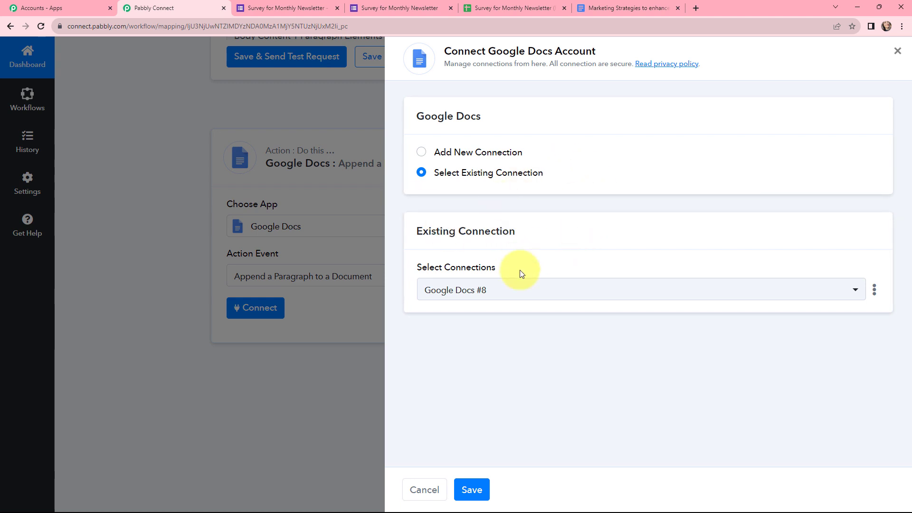
Step: Save the append step with the existing Google Docs #8 connection
{"action": "left_click", "coordinate": [474, 489]}
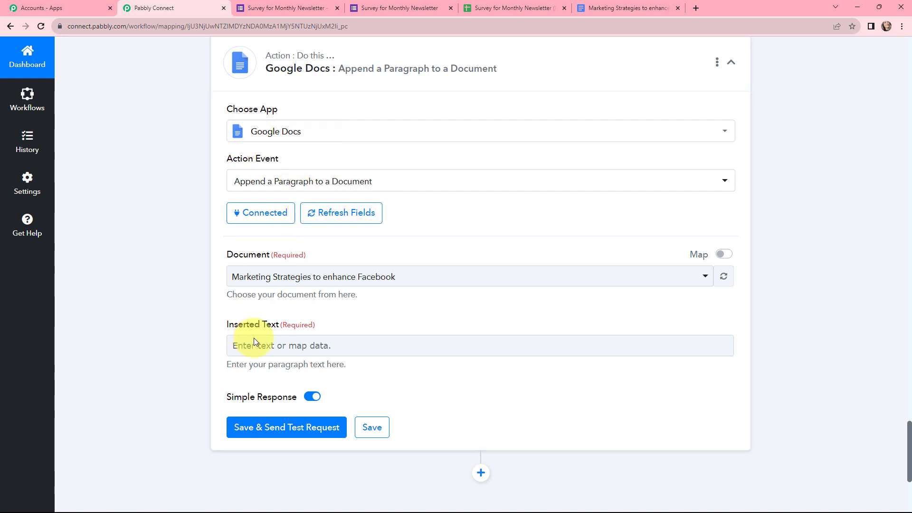
Step: Switch the Document field to mapping and clear its hard-coded document ID
{"action": "left_click", "coordinate": [724, 256]}
{"action": "left_click", "coordinate": [478, 276]}
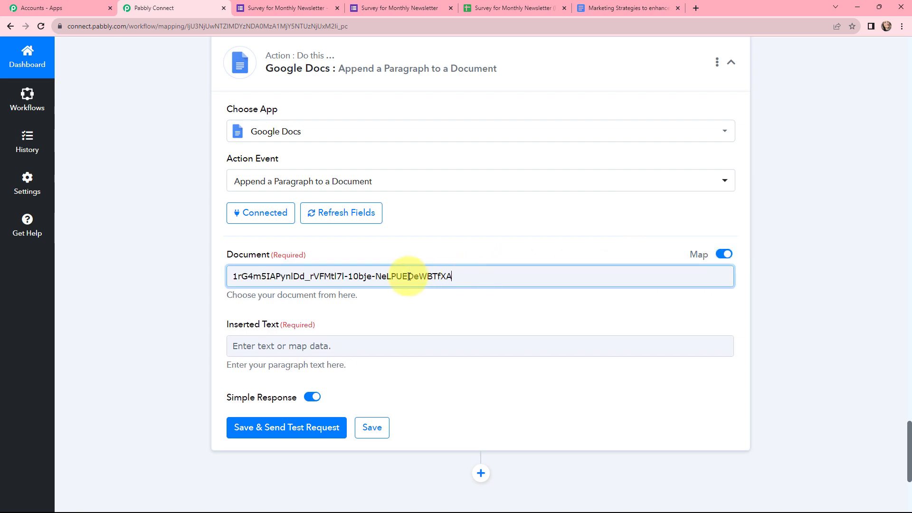
{"action": "left_click_drag", "start_coordinate": [451, 276], "coordinate": [228, 257]}
{"action": "key", "text": "BackSpace"}
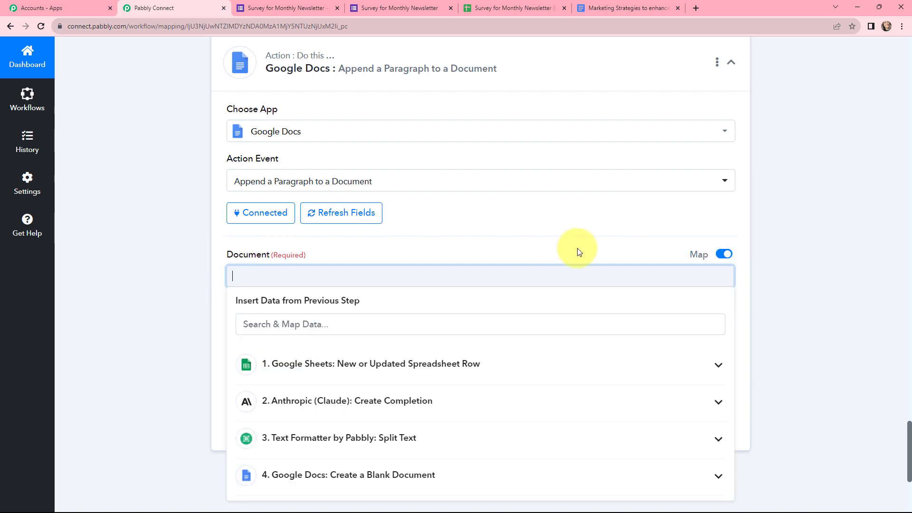
Step: Map step 4's DocumentId from Create a Blank Document into the Document field
{"action": "scroll", "coordinate": [440, 320], "scroll_direction": "down", "scroll_amount": 2}
{"action": "left_click", "coordinate": [411, 377]}
{"action": "scroll", "coordinate": [420, 378], "scroll_direction": "down", "scroll_amount": 10}
{"action": "scroll", "coordinate": [428, 378], "scroll_direction": "down", "scroll_amount": 7}
{"action": "left_click_drag", "start_coordinate": [731, 313], "coordinate": [718, 494]}
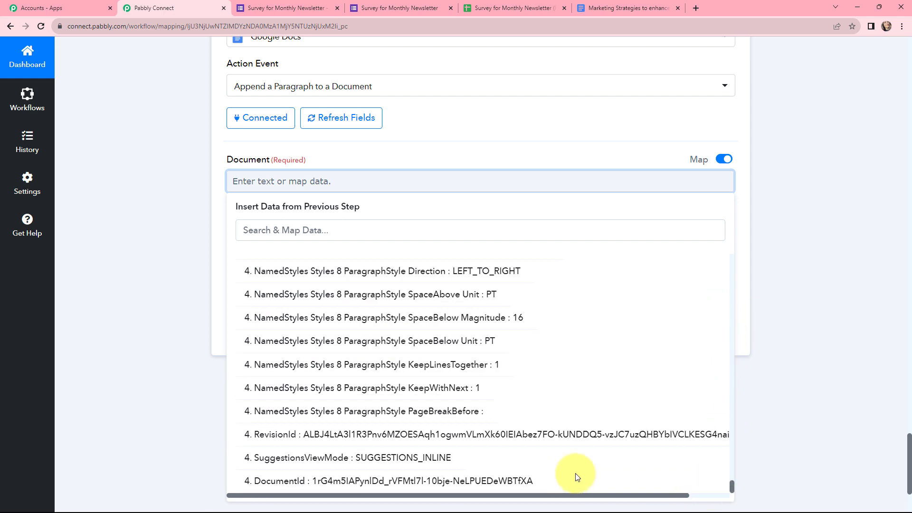
{"action": "left_click", "coordinate": [497, 481]}
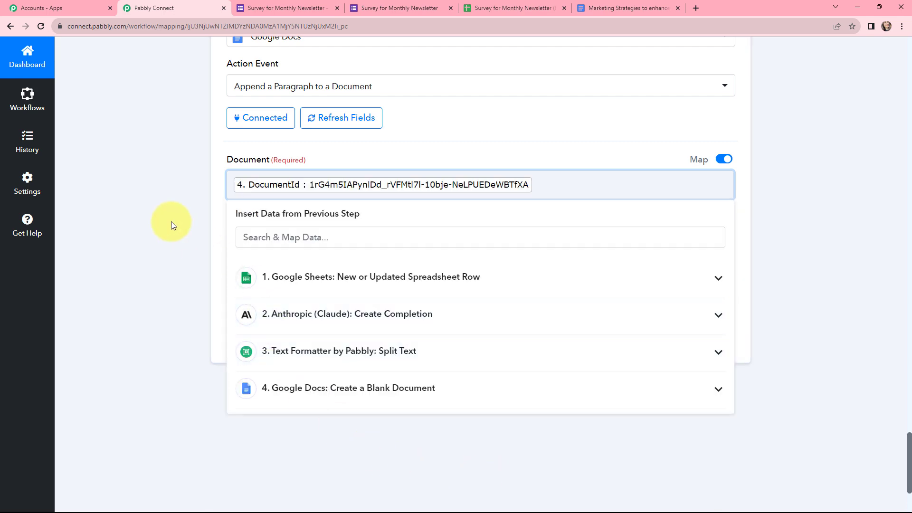
{"action": "left_click", "coordinate": [171, 223]}
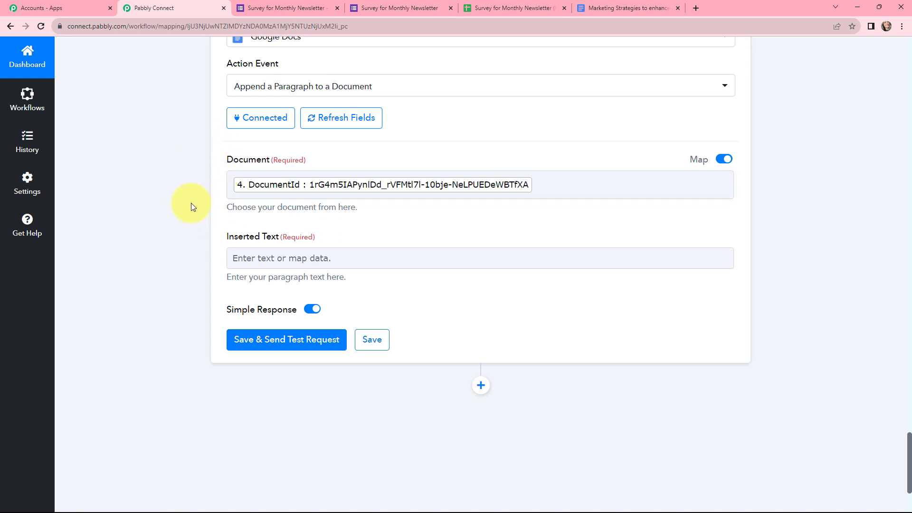
Step: Map the Text Formatter's Result into Inserted Text, test, and confirm the article appears in Docs
{"action": "left_click", "coordinate": [269, 258]}
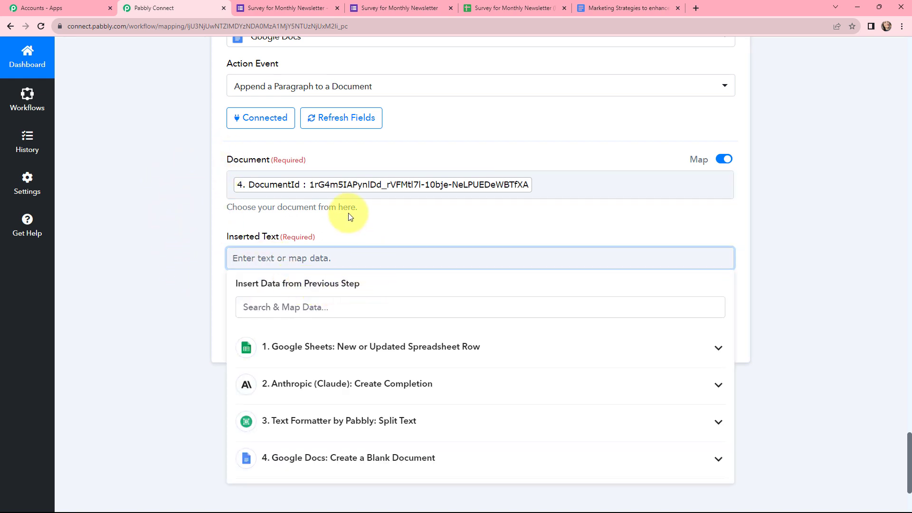
{"action": "scroll", "coordinate": [348, 217], "scroll_direction": "down", "scroll_amount": 2}
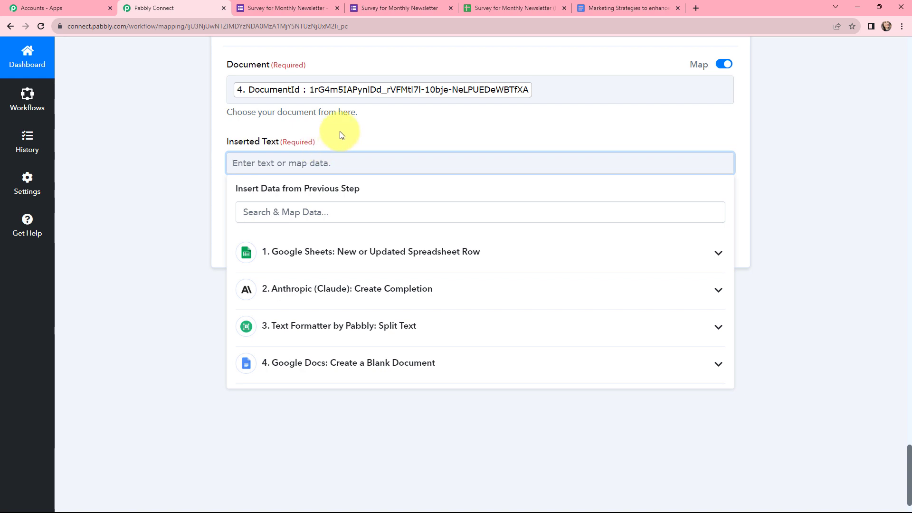
{"action": "left_click", "coordinate": [362, 325]}
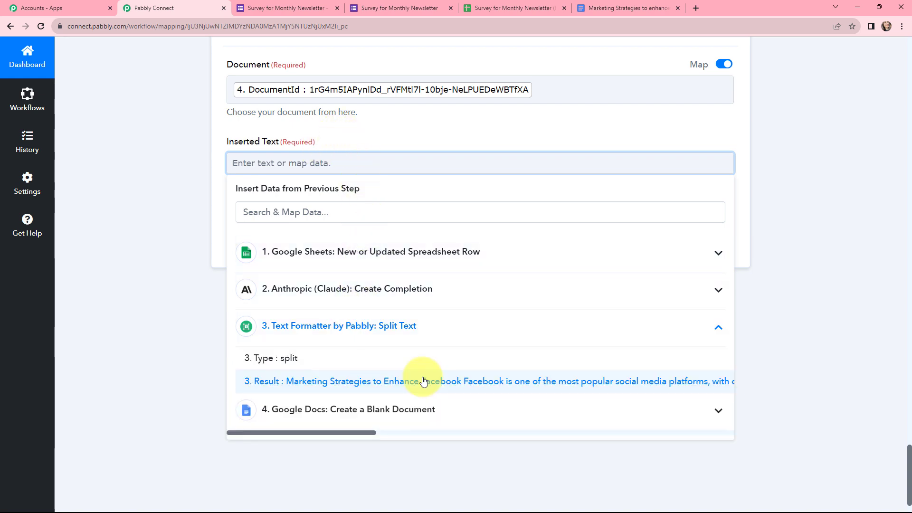
{"action": "left_click", "coordinate": [423, 381]}
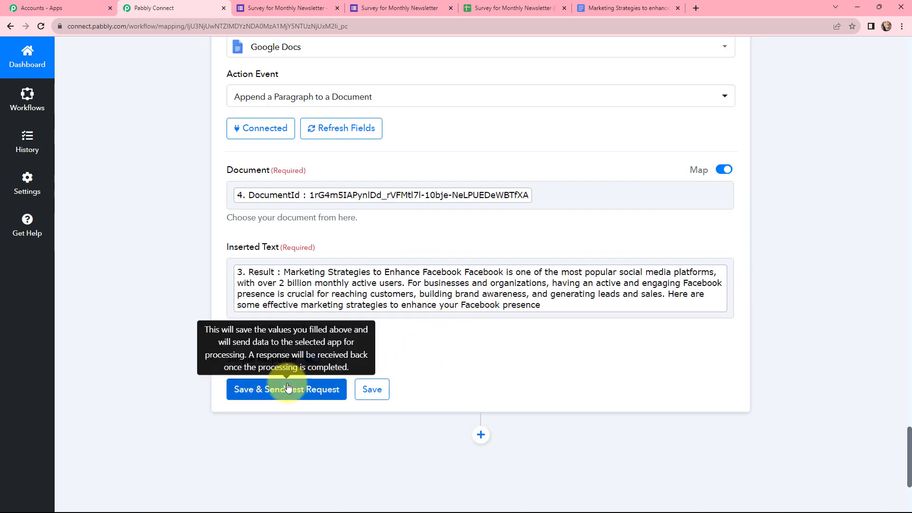
{"action": "left_click", "coordinate": [288, 388]}
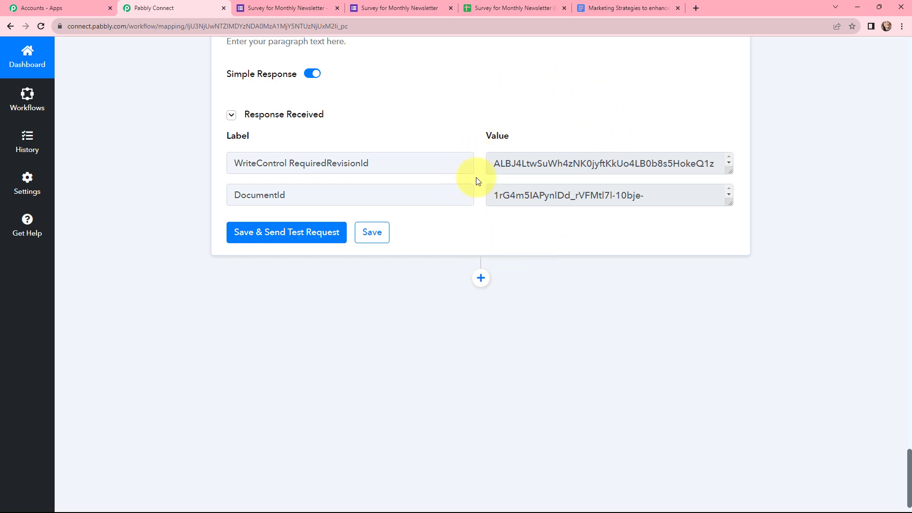
{"action": "key", "text": "ctrl+9"}
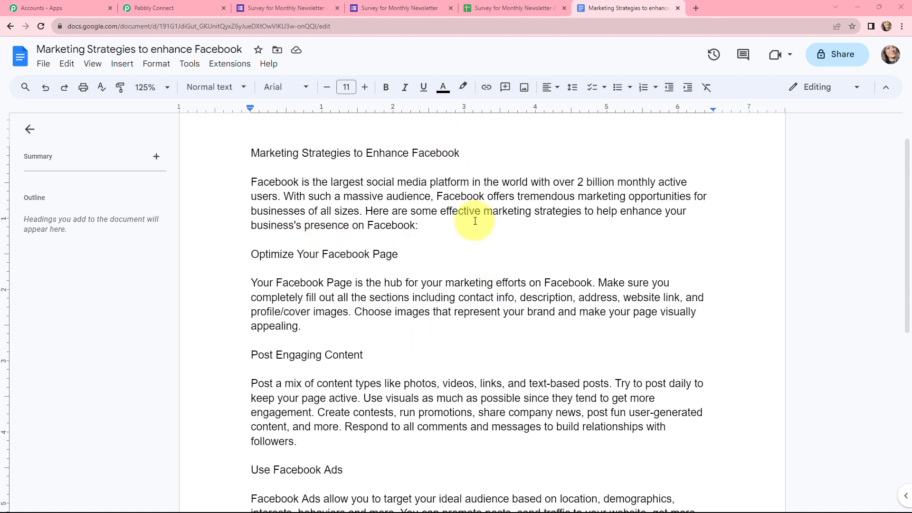
{"action": "key", "text": "ctrl+2"}
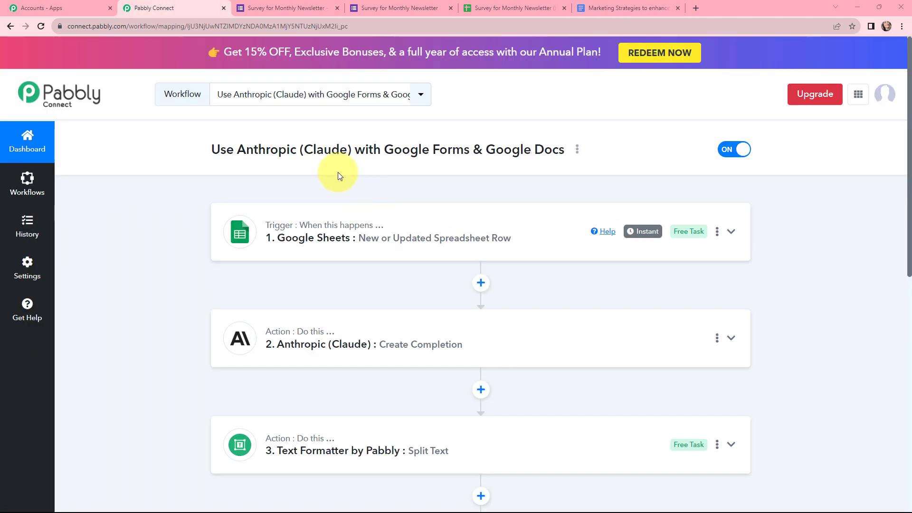
{"action": "scroll", "coordinate": [327, 142], "scroll_direction": "down", "scroll_amount": 1}
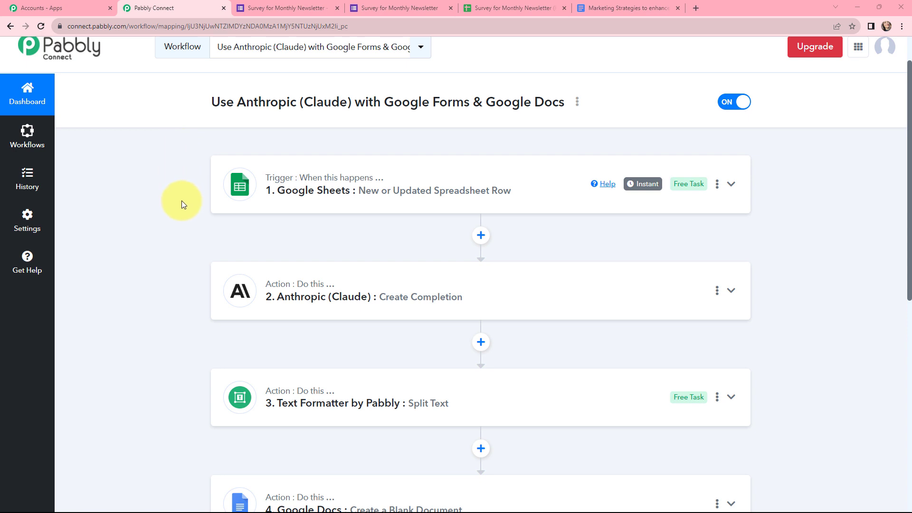
{"action": "scroll", "coordinate": [223, 139], "scroll_direction": "down", "scroll_amount": 2}
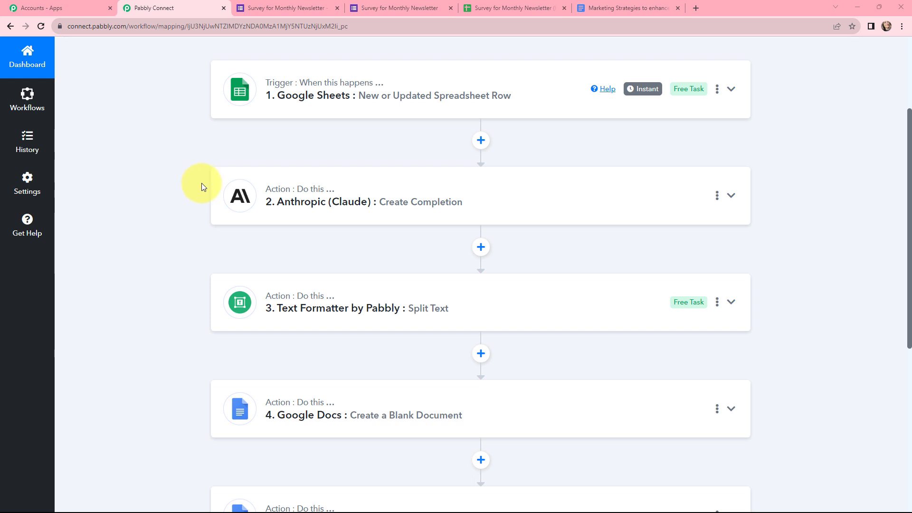
{"action": "scroll", "coordinate": [186, 221], "scroll_direction": "down", "scroll_amount": 2}
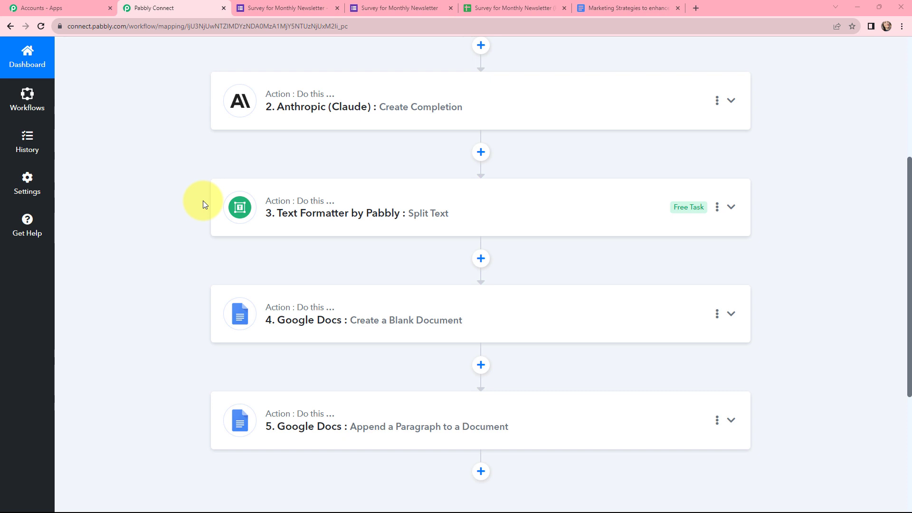
{"action": "scroll", "coordinate": [203, 200], "scroll_direction": "down", "scroll_amount": 1}
{"action": "scroll", "coordinate": [236, 265], "scroll_direction": "down", "scroll_amount": 1}
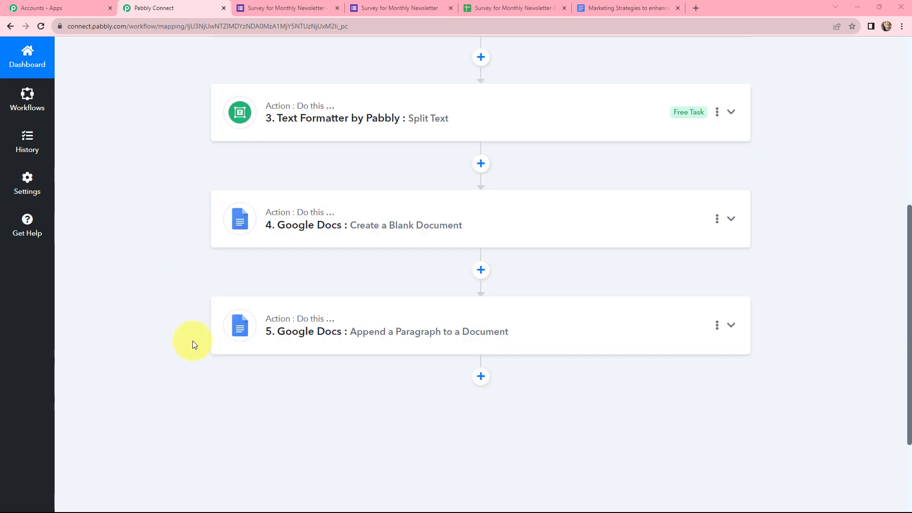